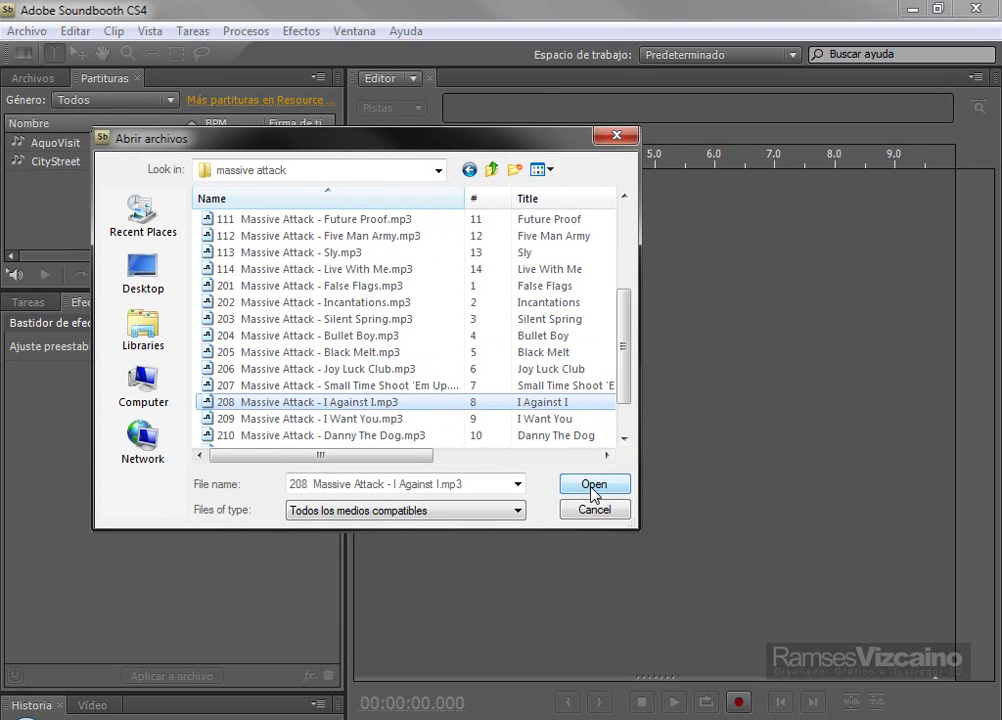
Review the supported file types and open 208 Massive Attack - I Against I.mp3 with the all-compatible-media filter unchanged.
{"action": "left_click", "coordinate": [517, 511]}
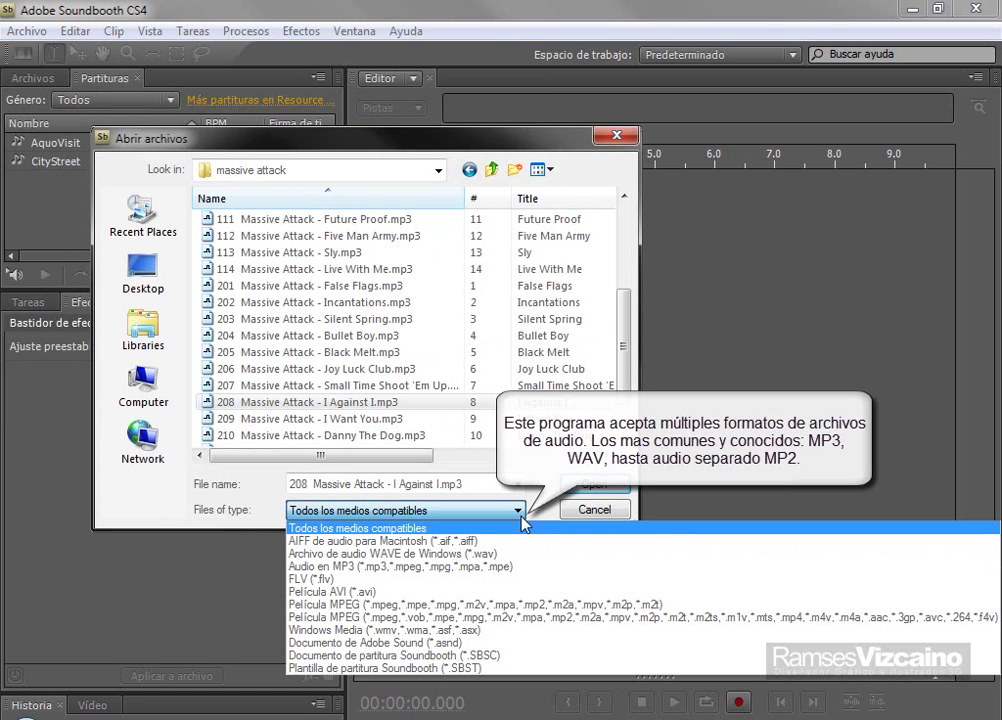
{"action": "left_click", "coordinate": [522, 522]}
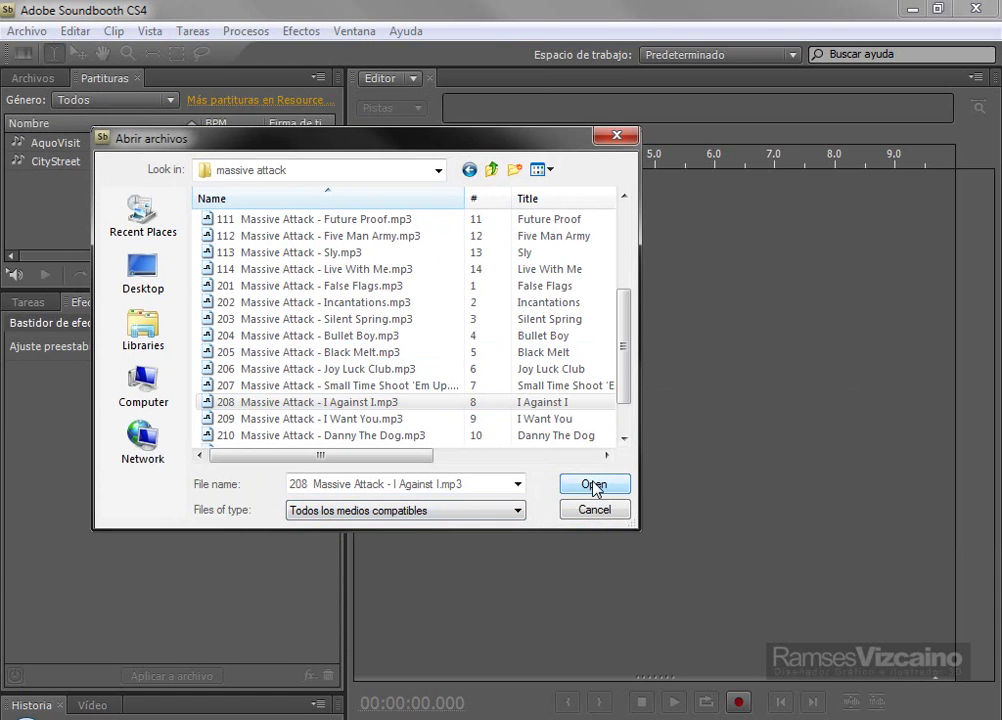
{"action": "left_click", "coordinate": [593, 485]}
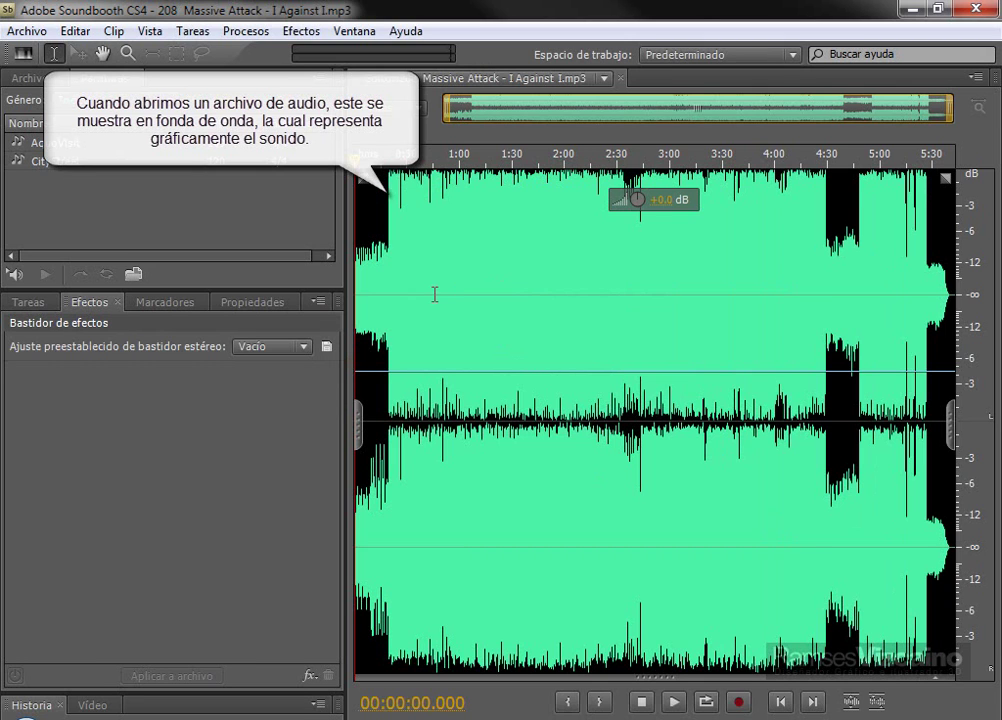
Select the closing part of the waveform from about 4:07 to the end of the track, and clear the selection.
{"action": "double_click", "coordinate": [435, 294]}
{"action": "left_click", "coordinate": [533, 292]}
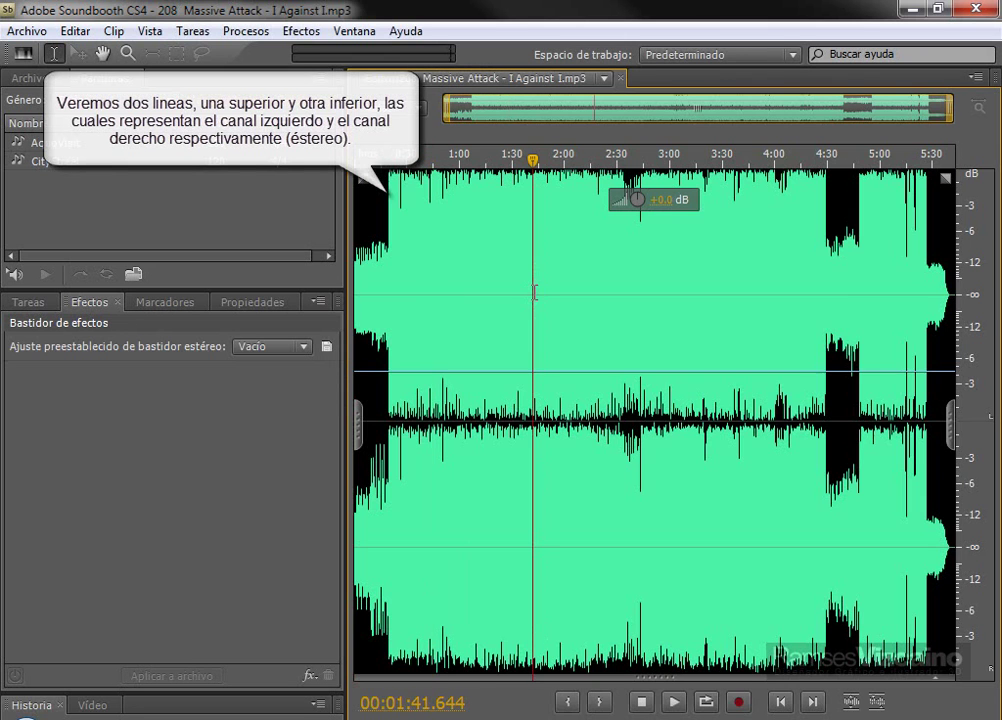
{"action": "left_click_drag", "start_coordinate": [952, 281], "coordinate": [787, 278]}
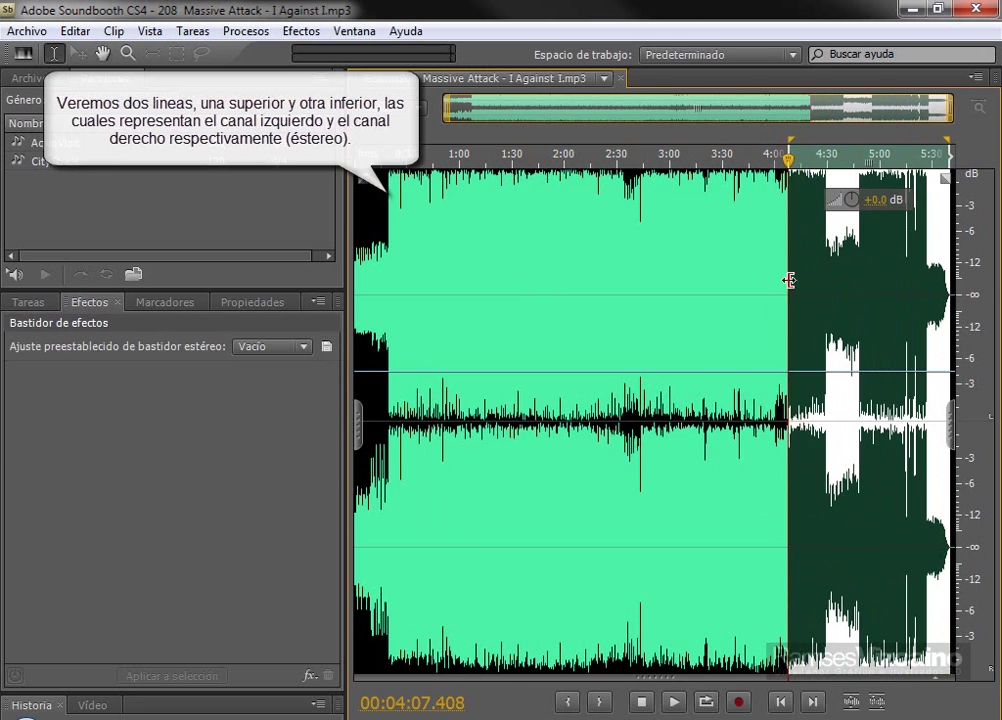
{"action": "left_click", "coordinate": [887, 293]}
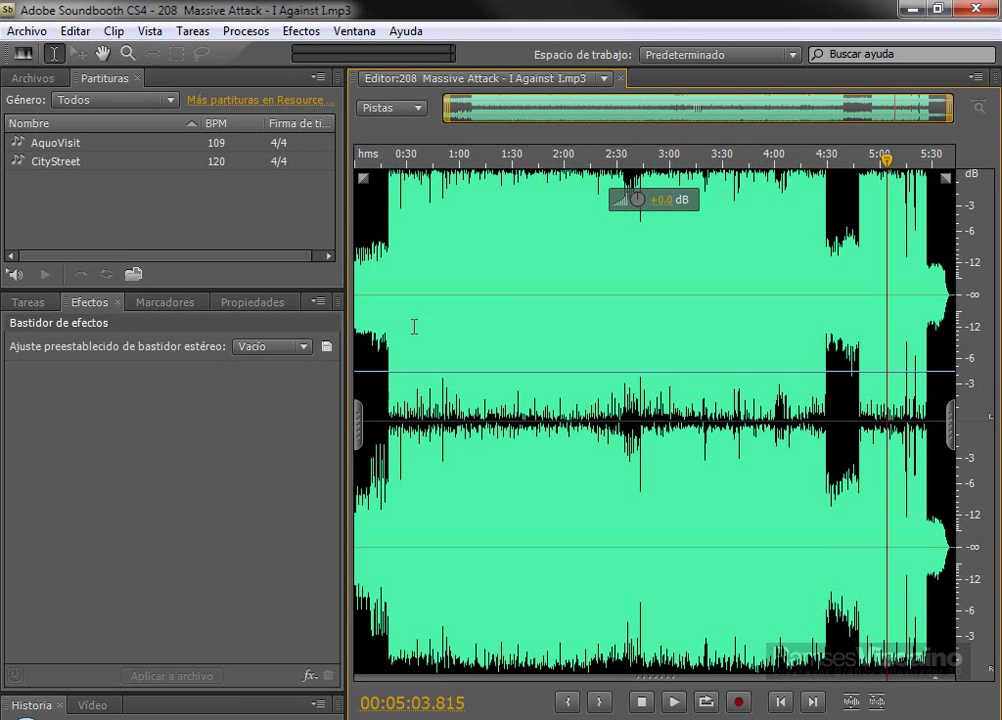
Place the playhead at about 0:50, play the track from there and stop playback.
{"action": "left_click", "coordinate": [446, 314]}
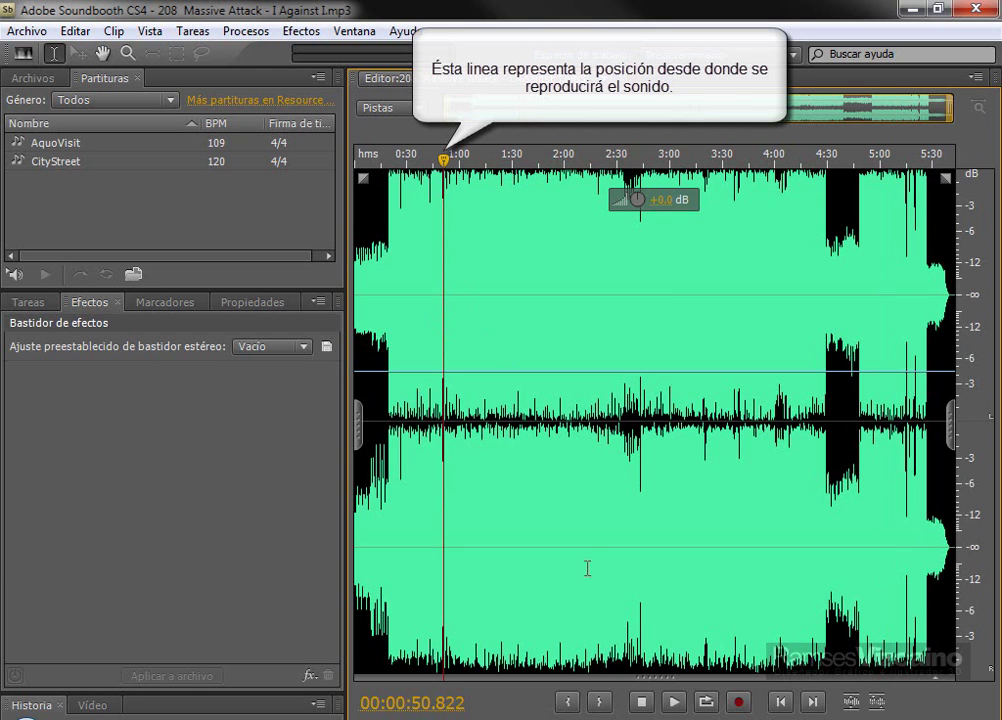
{"action": "left_click", "coordinate": [678, 706]}
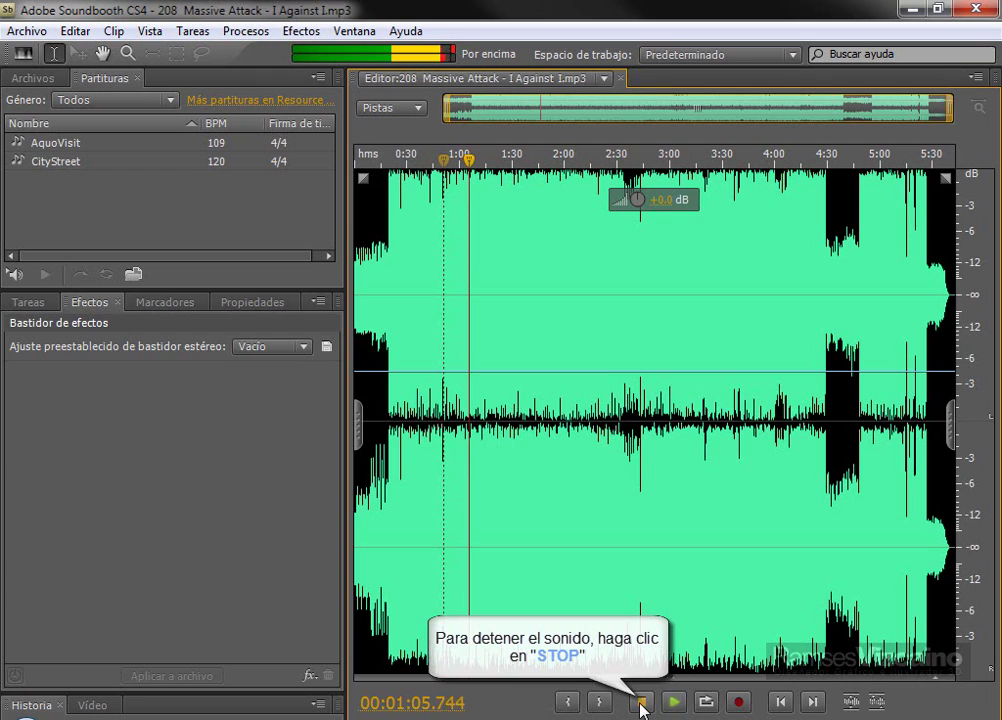
{"action": "left_click", "coordinate": [641, 703]}
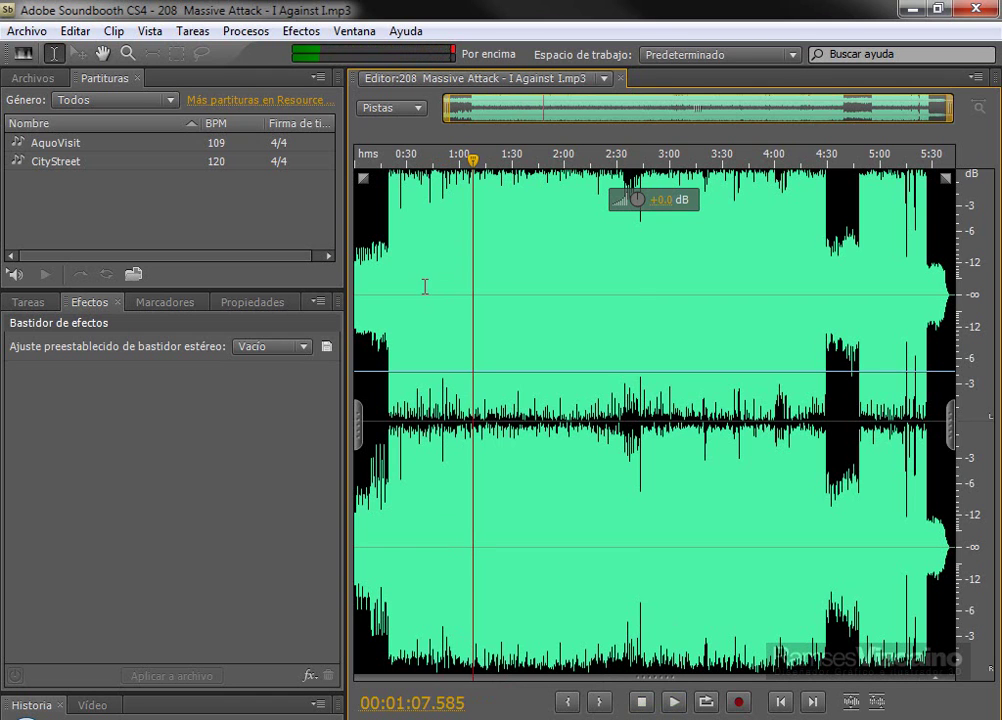
Select the section from about 0:20 to 1:10, listen to its beginning, and clear the selection.
{"action": "left_click_drag", "start_coordinate": [390, 285], "coordinate": [482, 285]}
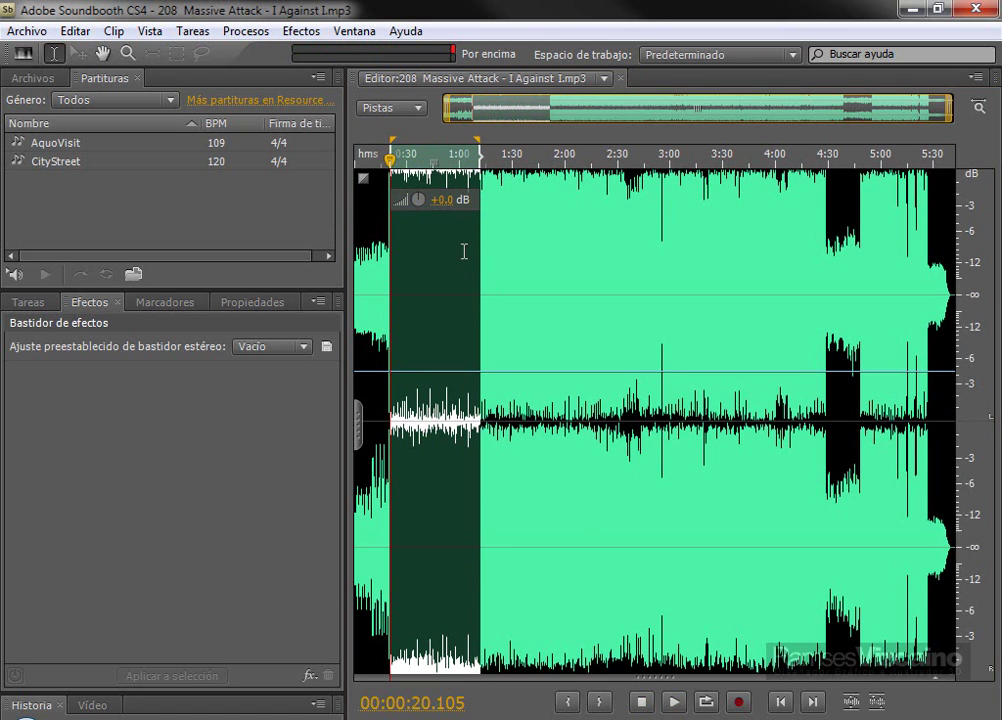
{"action": "left_click", "coordinate": [673, 702]}
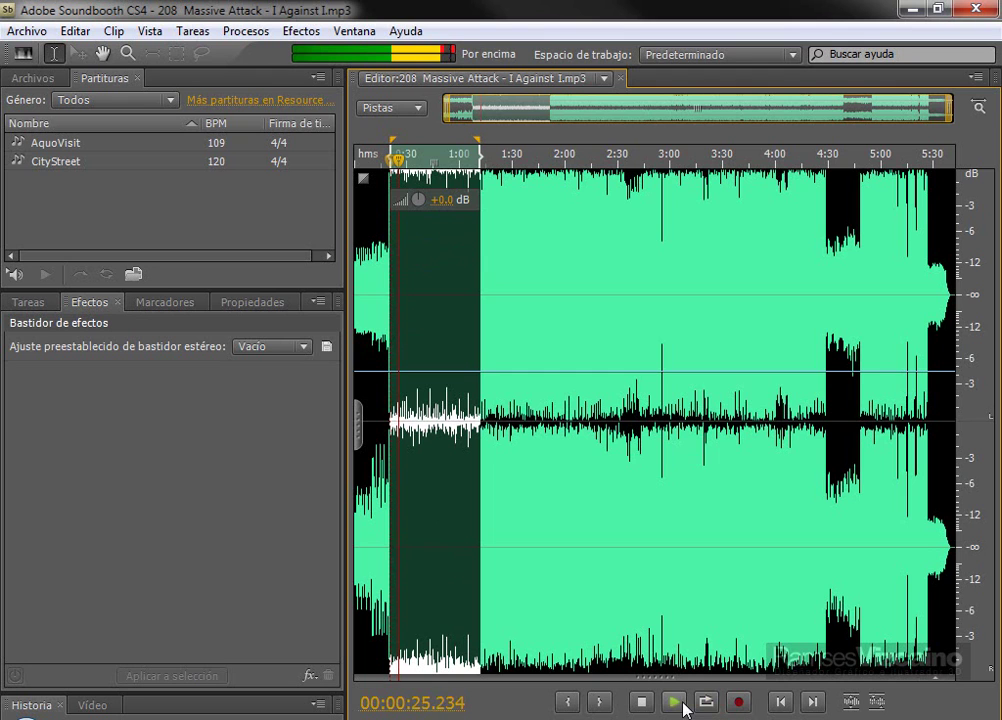
{"action": "left_click", "coordinate": [643, 704]}
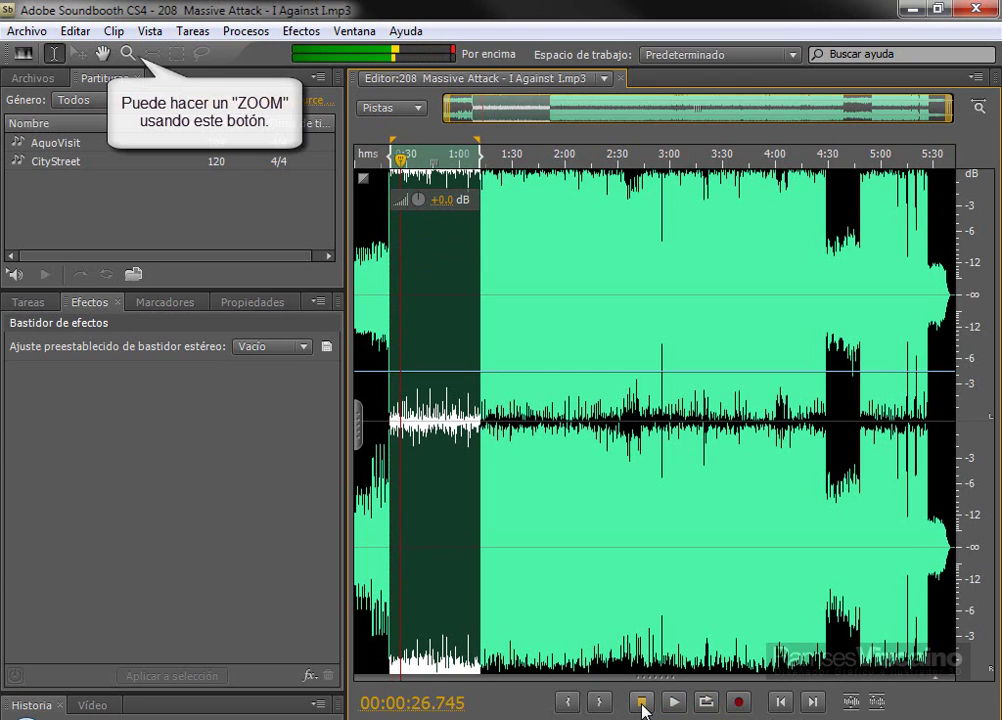
{"action": "left_click", "coordinate": [498, 300]}
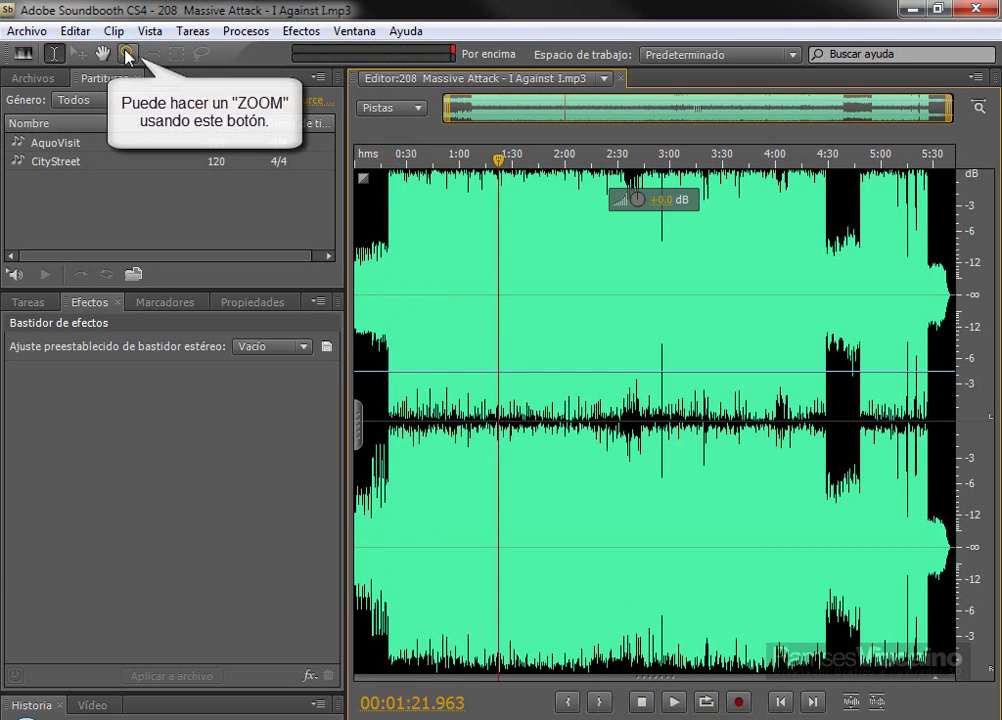
Zoom in on the waveform between about 0:27 and 0:45 and play it from about 0:27.8 before stopping.
{"action": "left_click", "coordinate": [128, 53]}
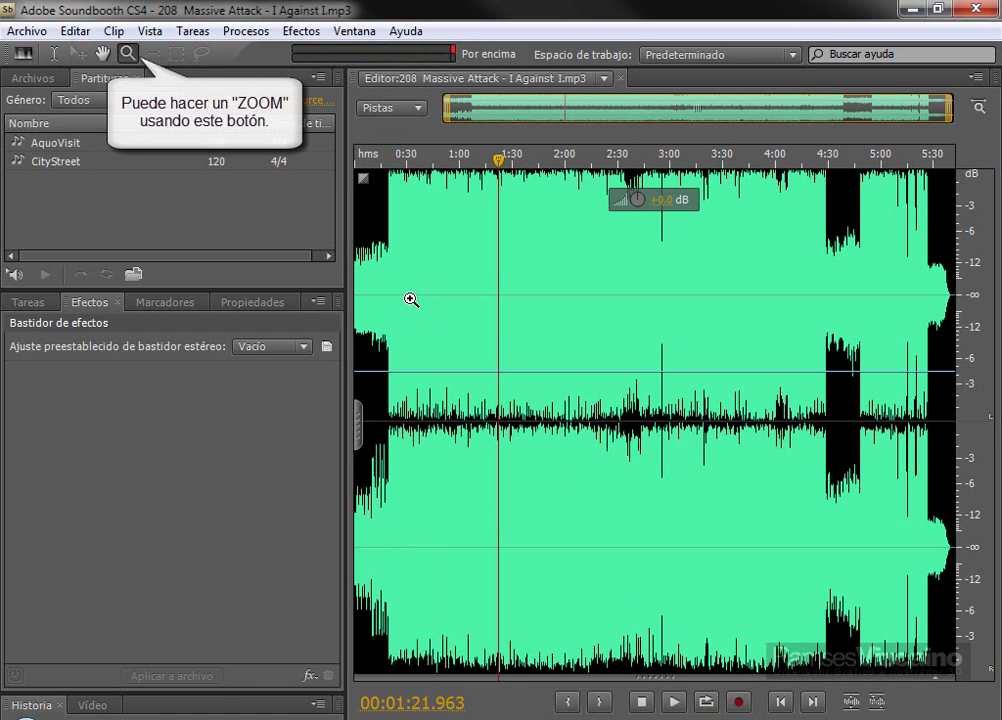
{"action": "left_click_drag", "start_coordinate": [403, 301], "coordinate": [435, 301]}
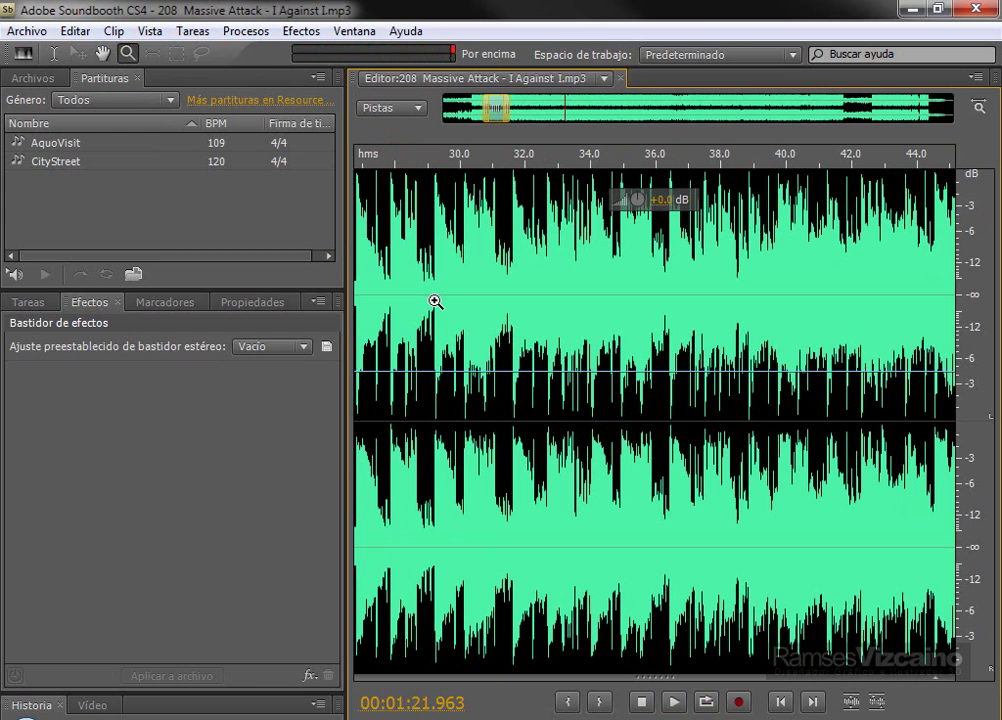
{"action": "left_click", "coordinate": [54, 53]}
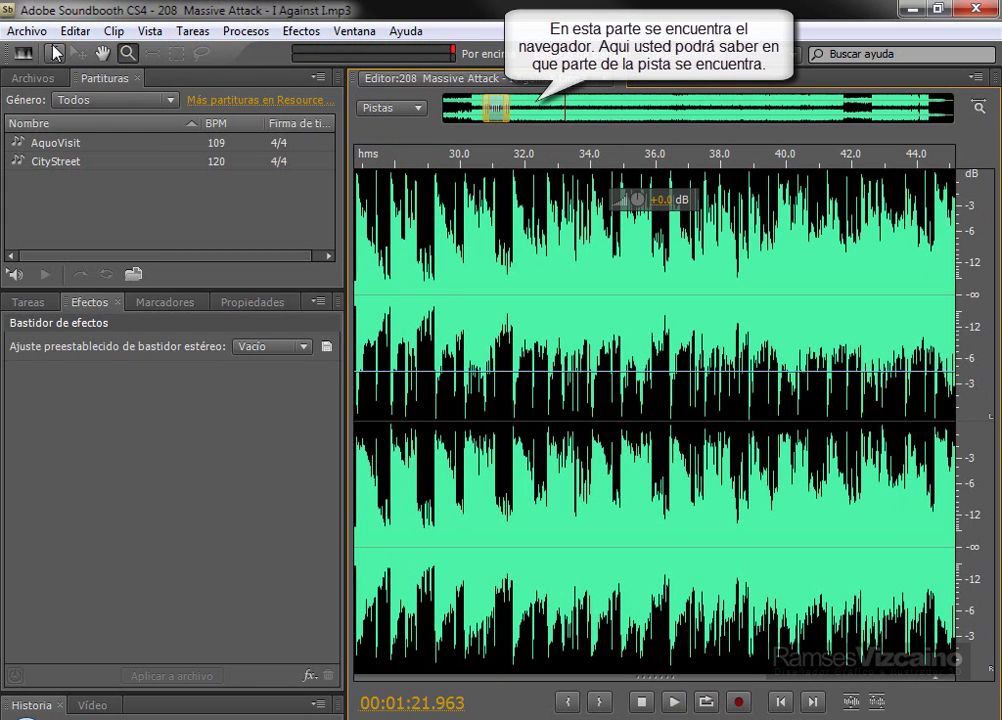
{"action": "left_click", "coordinate": [388, 263]}
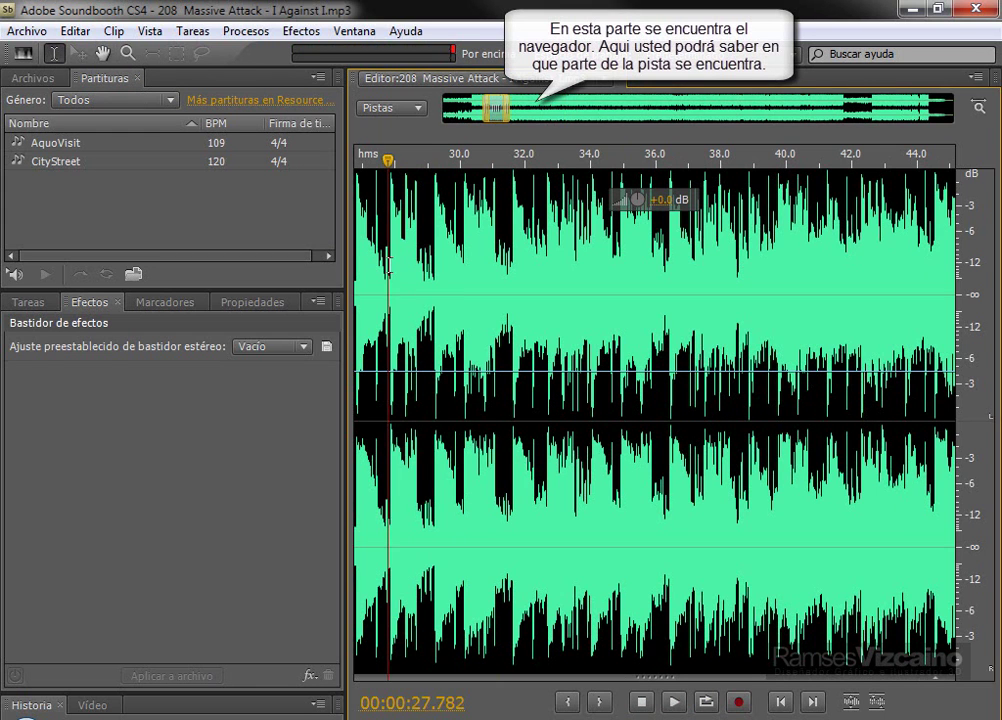
{"action": "left_click", "coordinate": [674, 704]}
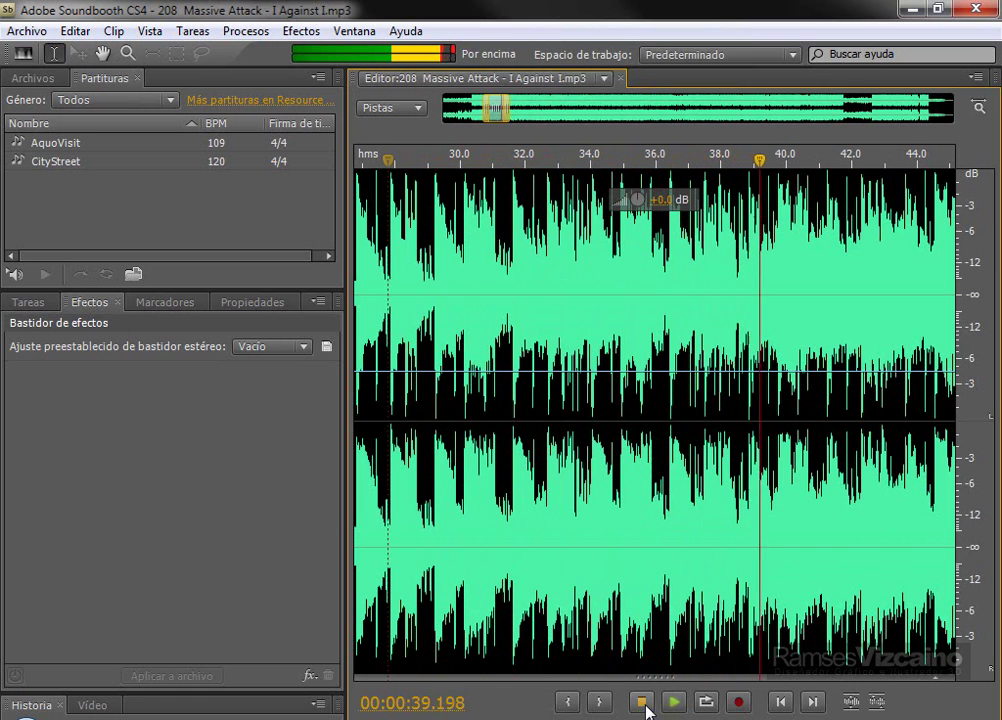
{"action": "left_click", "coordinate": [647, 703]}
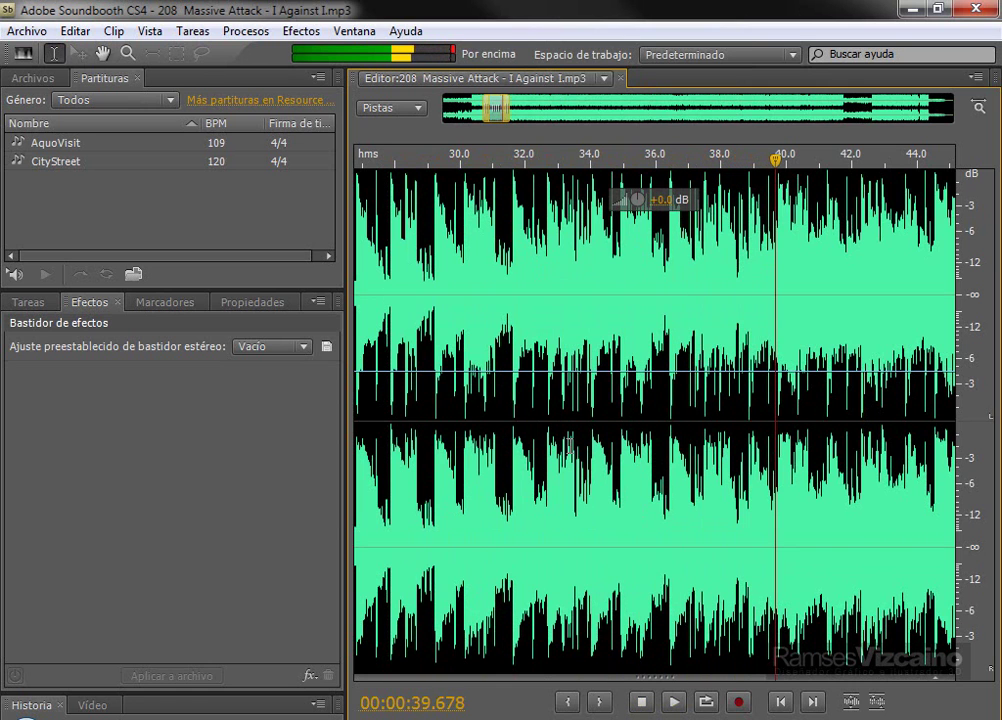
Select the section from about 31.5 to 36.3 seconds and listen to it with loop playback enabled, then stop.
{"action": "left_click", "coordinate": [509, 362]}
{"action": "left_click_drag", "start_coordinate": [509, 362], "coordinate": [667, 362]}
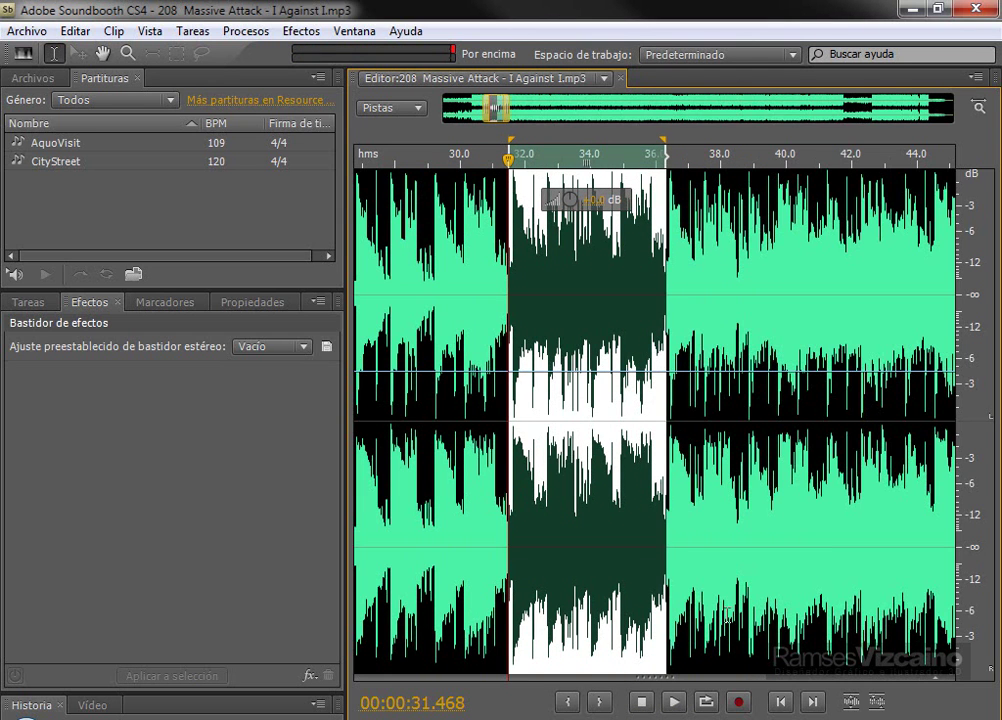
{"action": "left_click", "coordinate": [706, 702]}
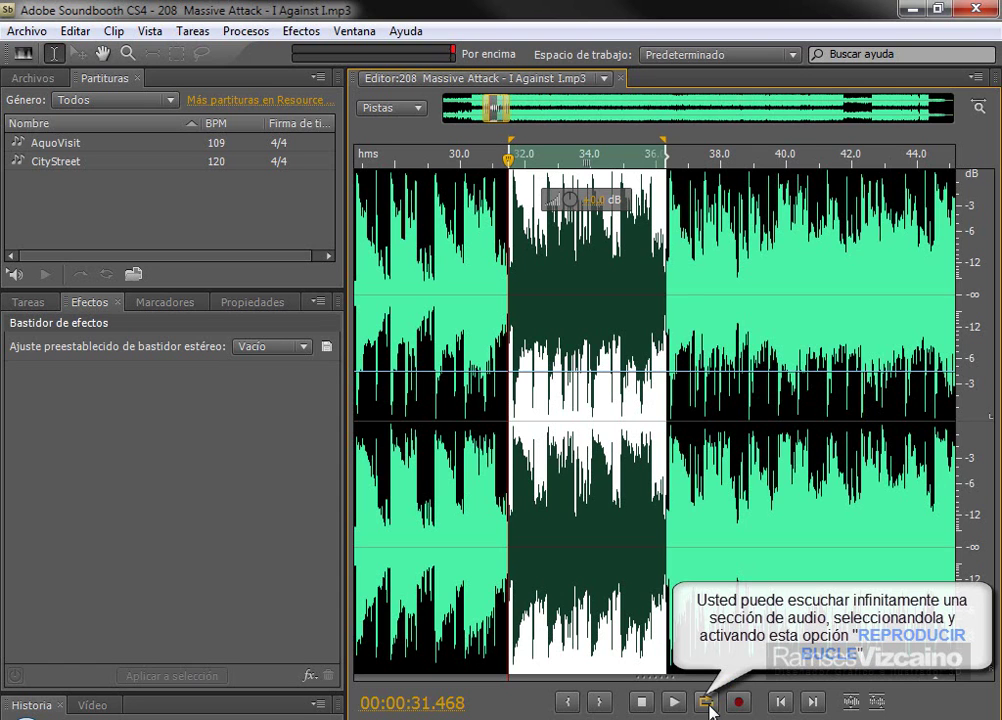
{"action": "left_click", "coordinate": [708, 700]}
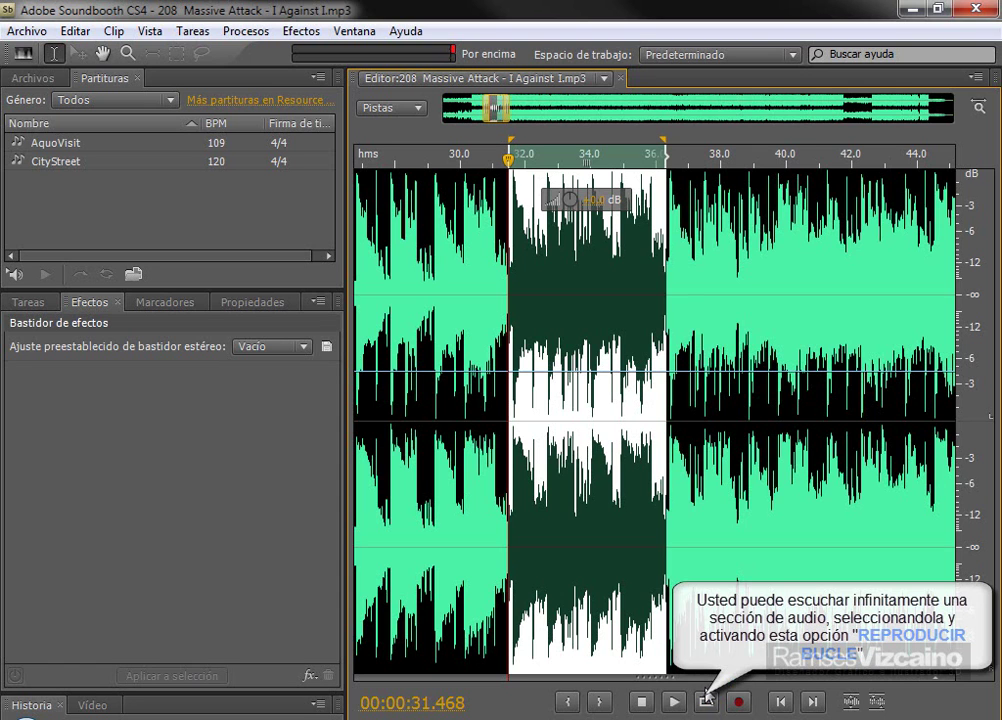
{"action": "left_click", "coordinate": [706, 701]}
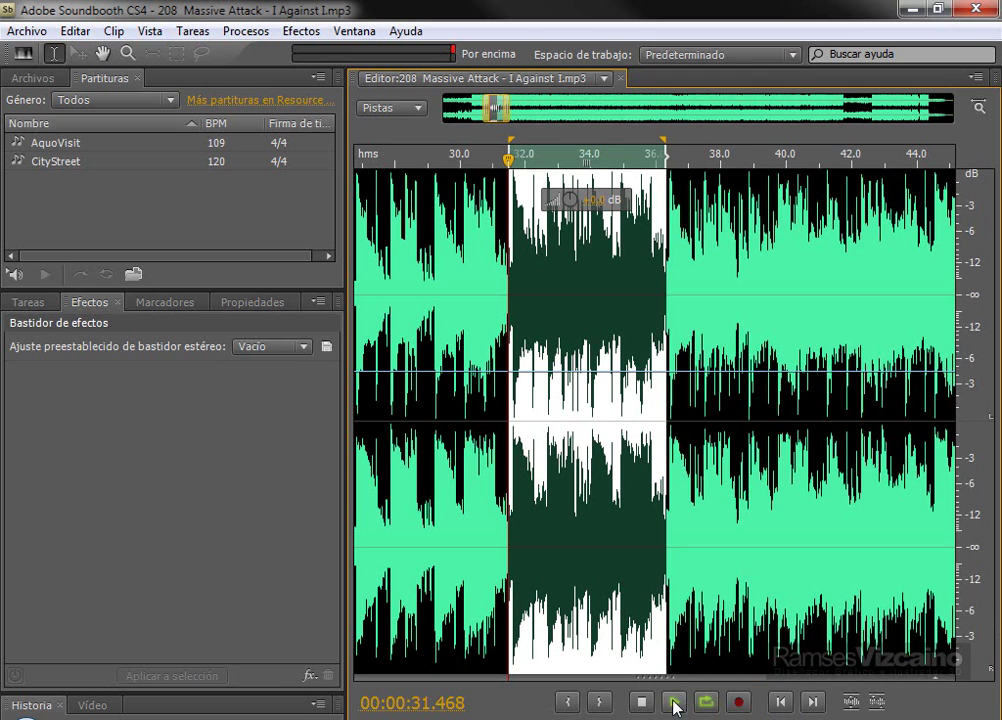
{"action": "left_click", "coordinate": [674, 703]}
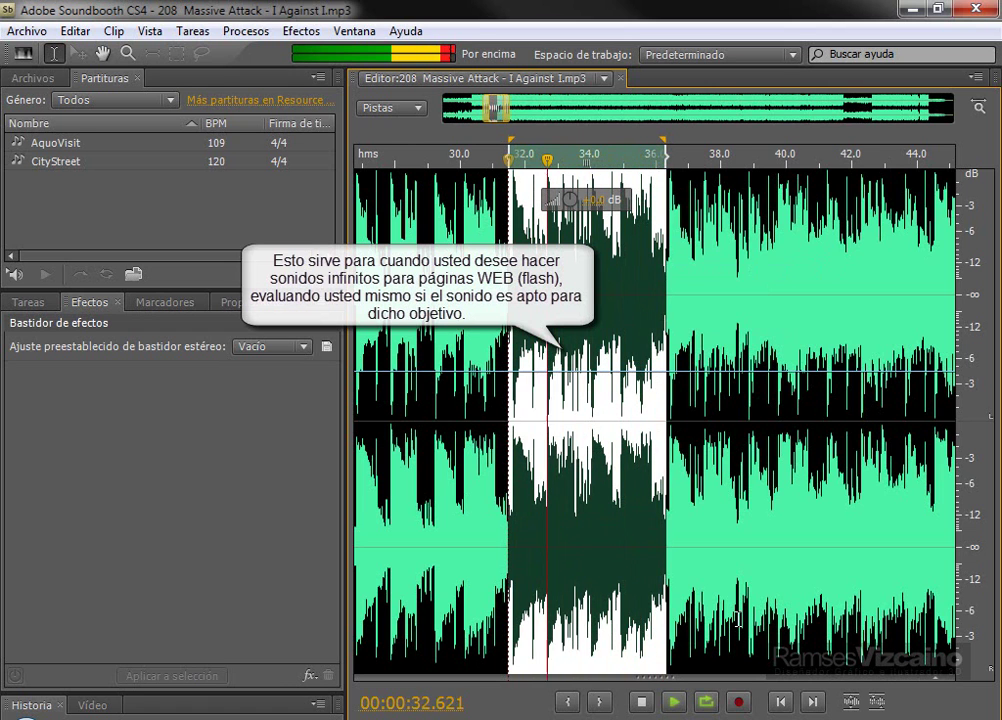
{"action": "left_click", "coordinate": [640, 706]}
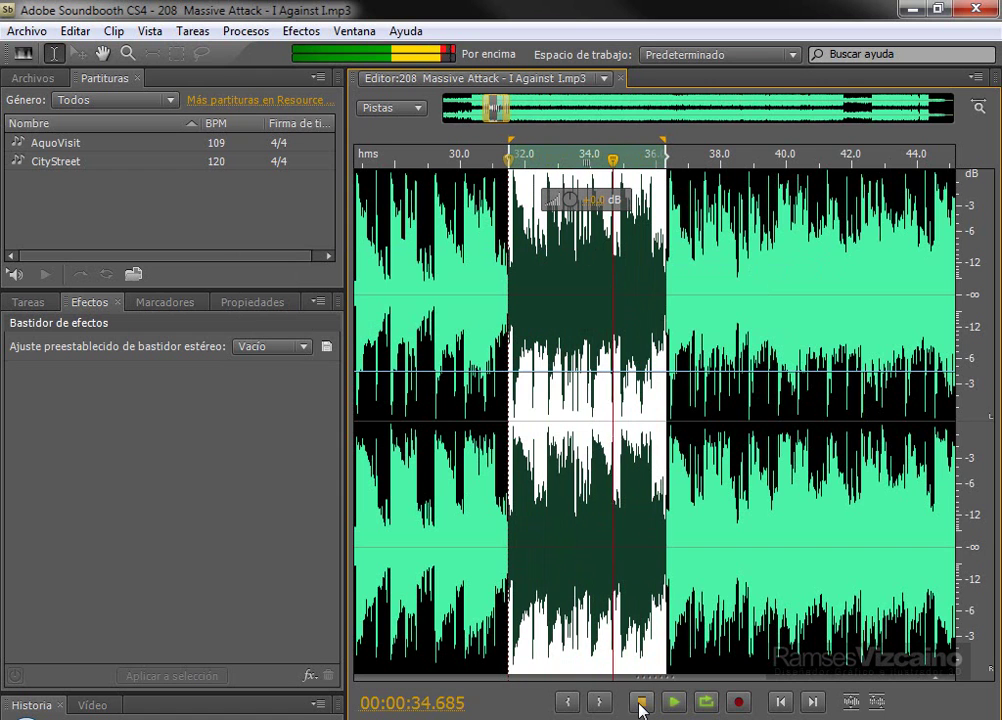
Disable loop playback, listen on past the end of the selected section, and clear the selection.
{"action": "left_click", "coordinate": [706, 704]}
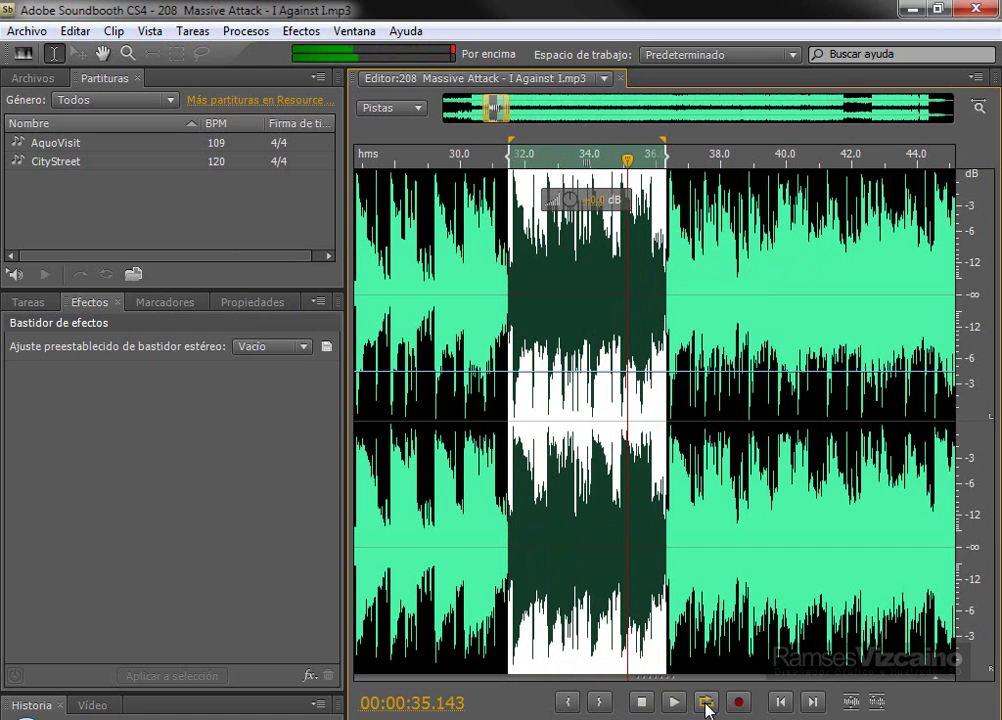
{"action": "left_click", "coordinate": [672, 704]}
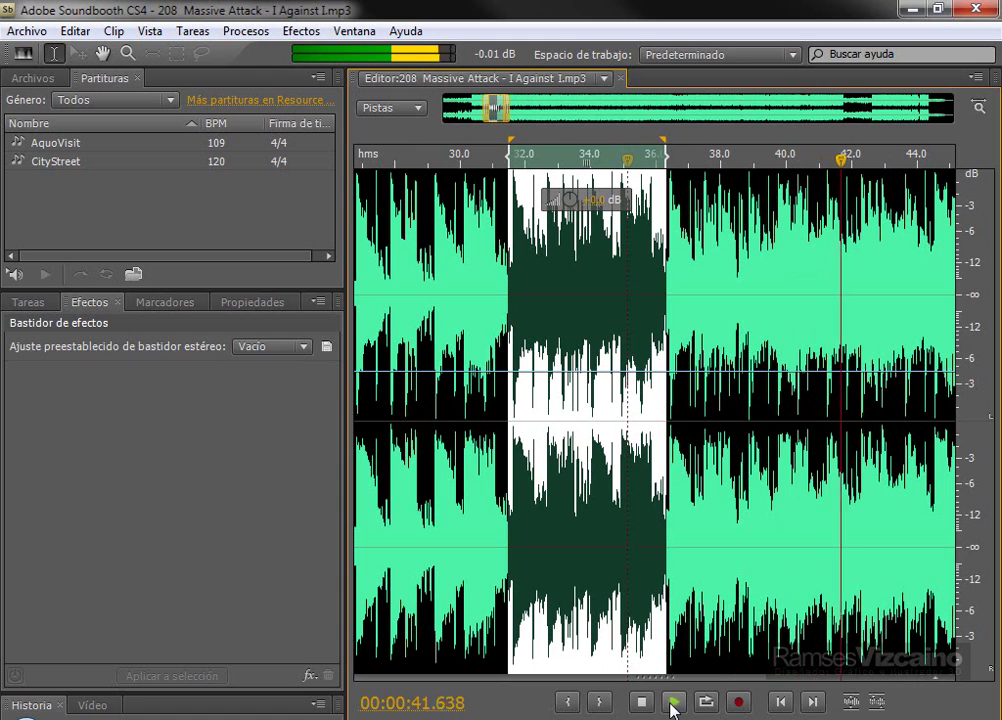
{"action": "left_click", "coordinate": [642, 702]}
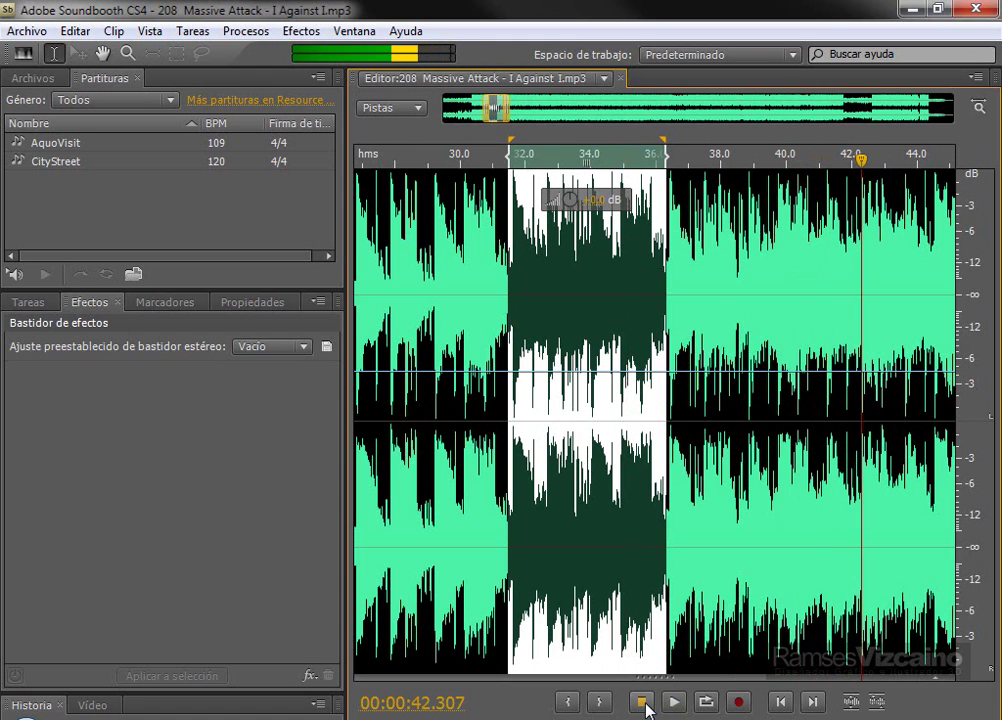
{"action": "left_click", "coordinate": [708, 479]}
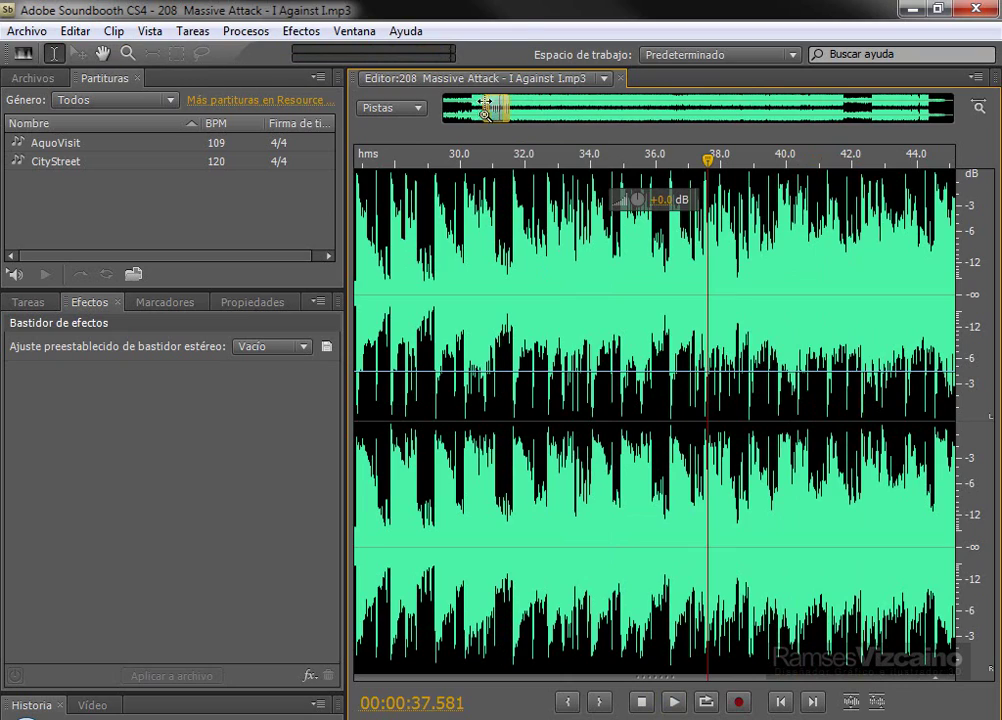
Show the whole track using the navigator and listen to a few seconds from about 1:12.
{"action": "scroll", "coordinate": [485, 108], "scroll_direction": "down", "scroll_amount": 4}
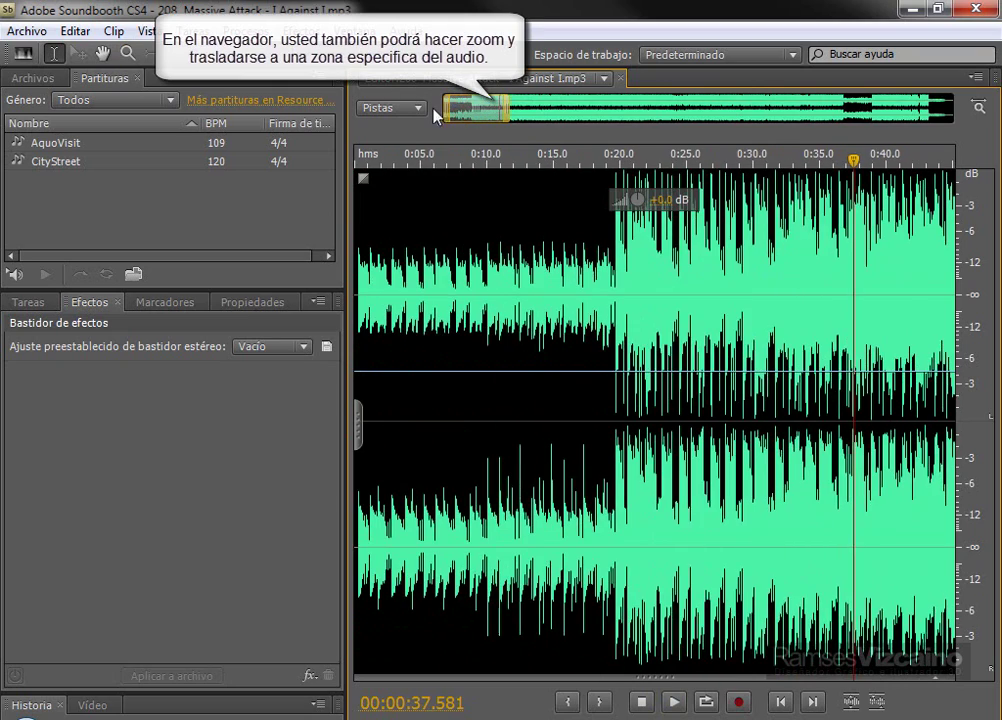
{"action": "left_click_drag", "start_coordinate": [507, 110], "coordinate": [966, 112]}
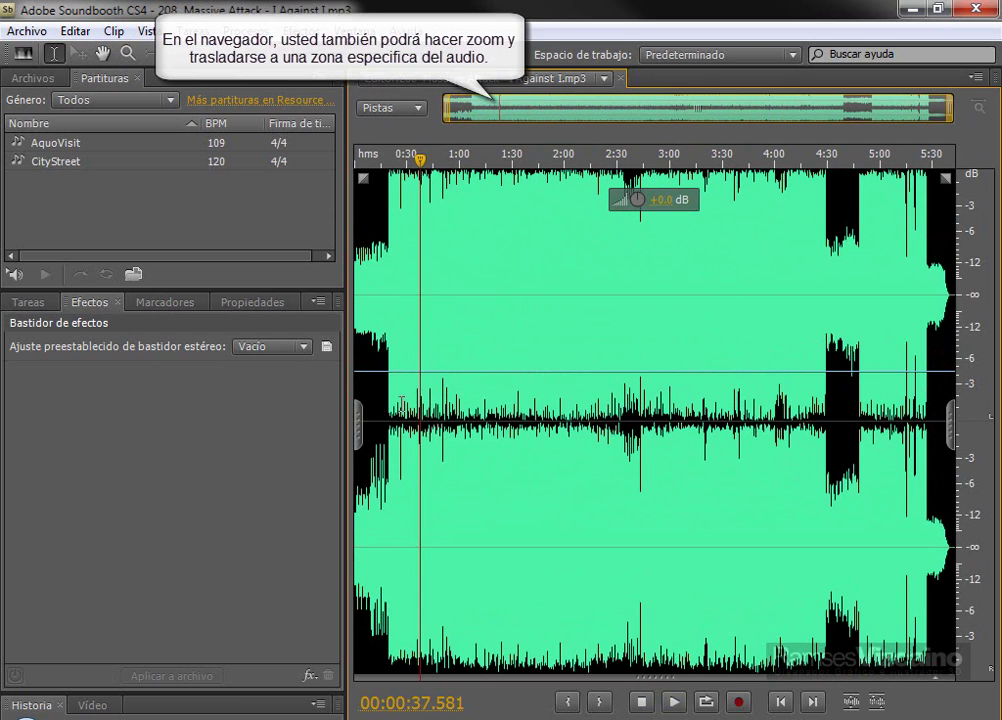
{"action": "left_click", "coordinate": [484, 362]}
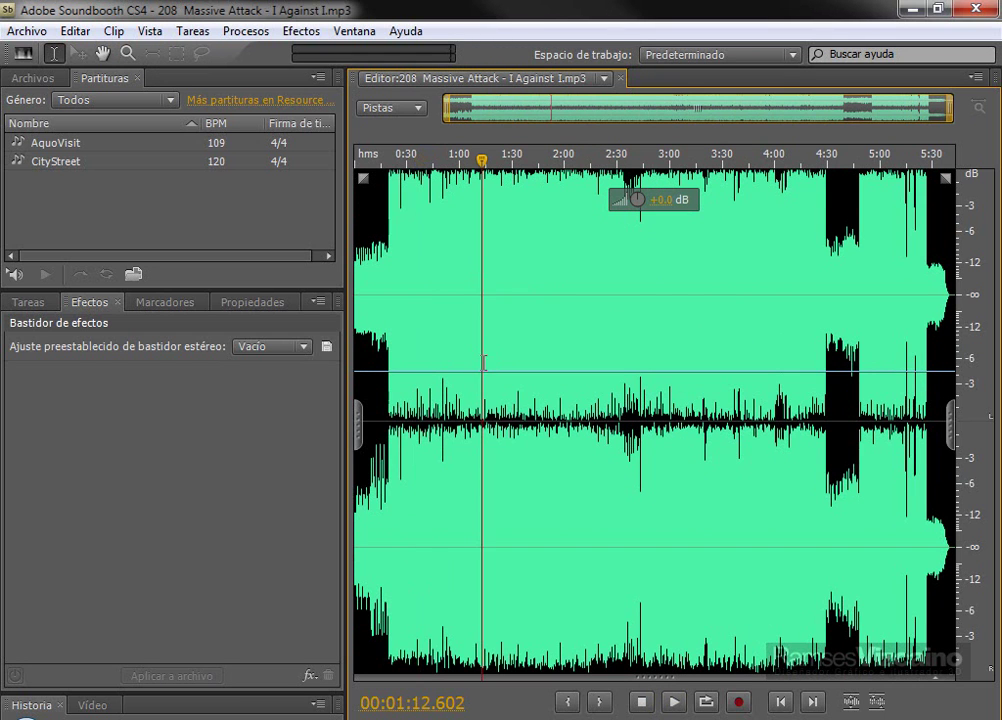
{"action": "left_click", "coordinate": [675, 703]}
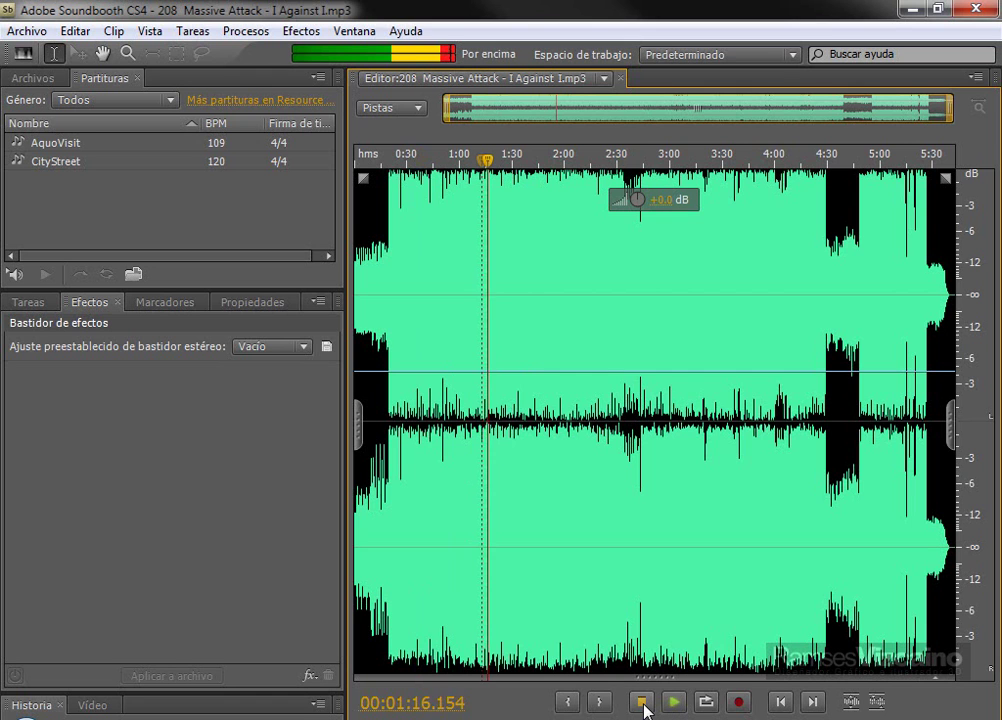
{"action": "left_click", "coordinate": [642, 703]}
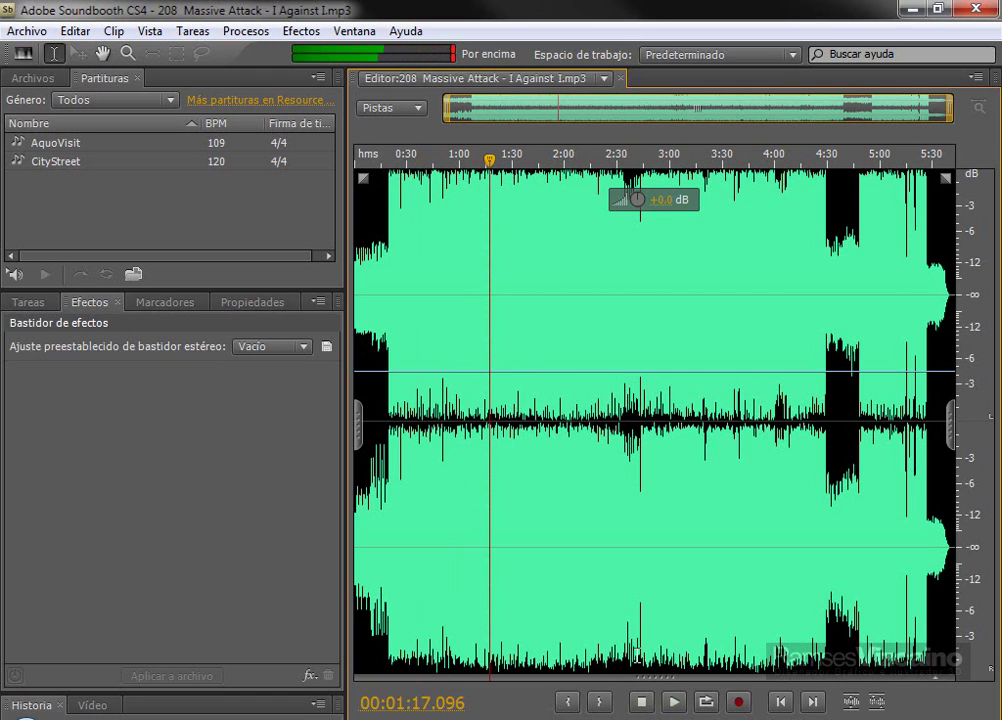
Narrow the navigator range to about 1:06 to 1:28 and place the playhead at about 1:08.
{"action": "left_click_drag", "start_coordinate": [446, 108], "coordinate": [543, 110]}
{"action": "left_click_drag", "start_coordinate": [930, 108], "coordinate": [565, 108]}
{"action": "left_click", "coordinate": [426, 223]}
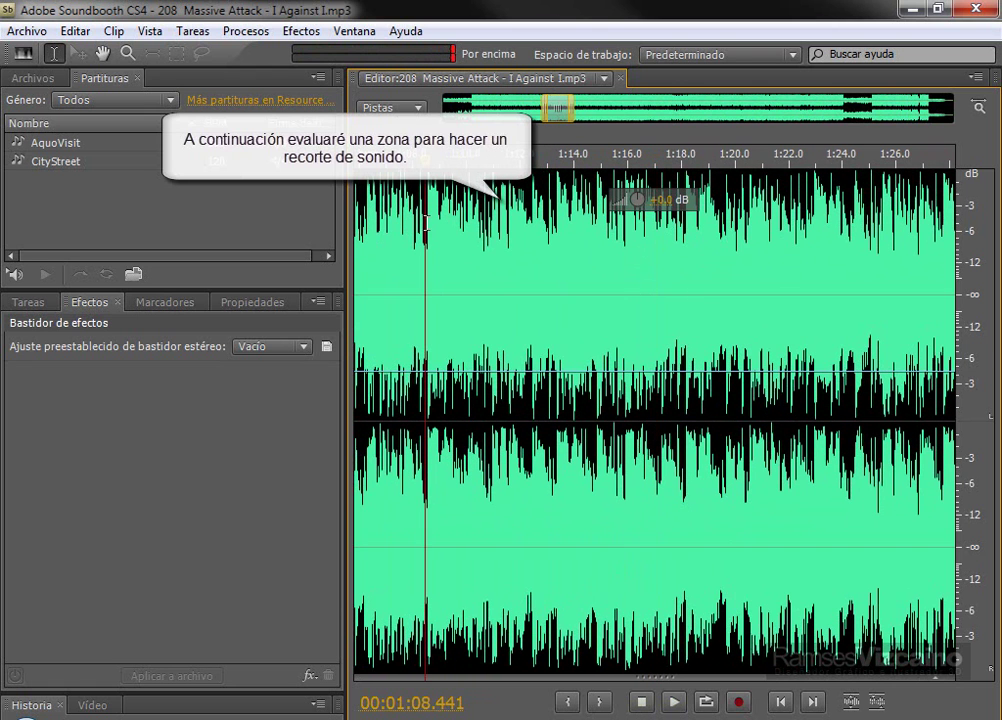
Listen from about 1:08 to 1:24, select the section from about 1:10.5 to 1:24.2, and start playing it.
{"action": "left_click", "coordinate": [670, 703]}
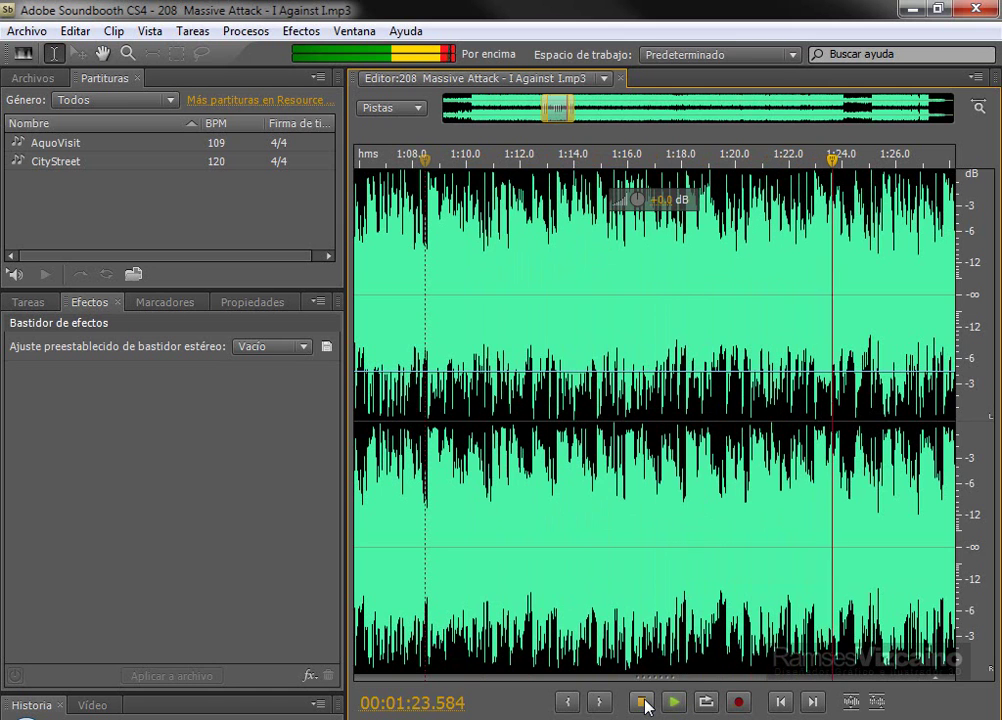
{"action": "left_click", "coordinate": [642, 702]}
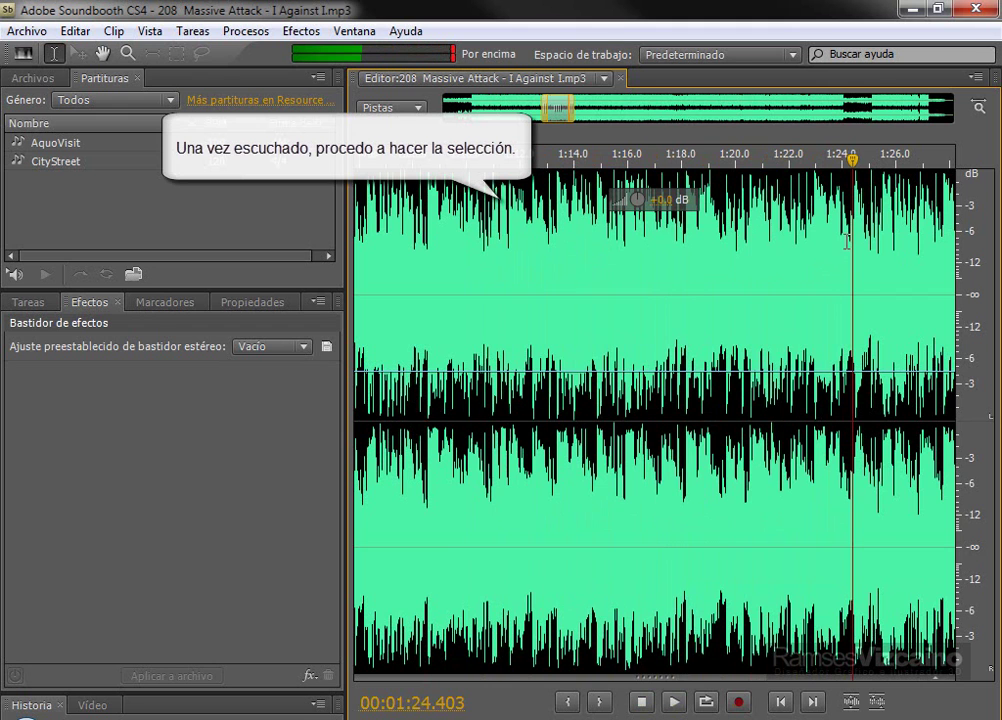
{"action": "left_click_drag", "start_coordinate": [846, 241], "coordinate": [484, 241]}
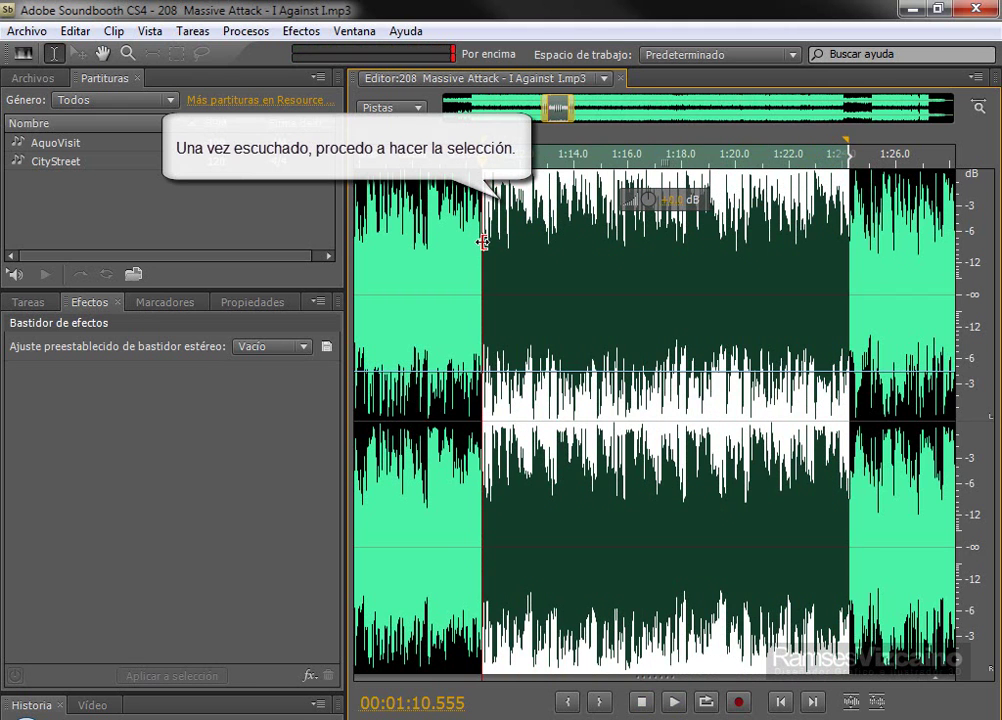
{"action": "key", "text": "space"}
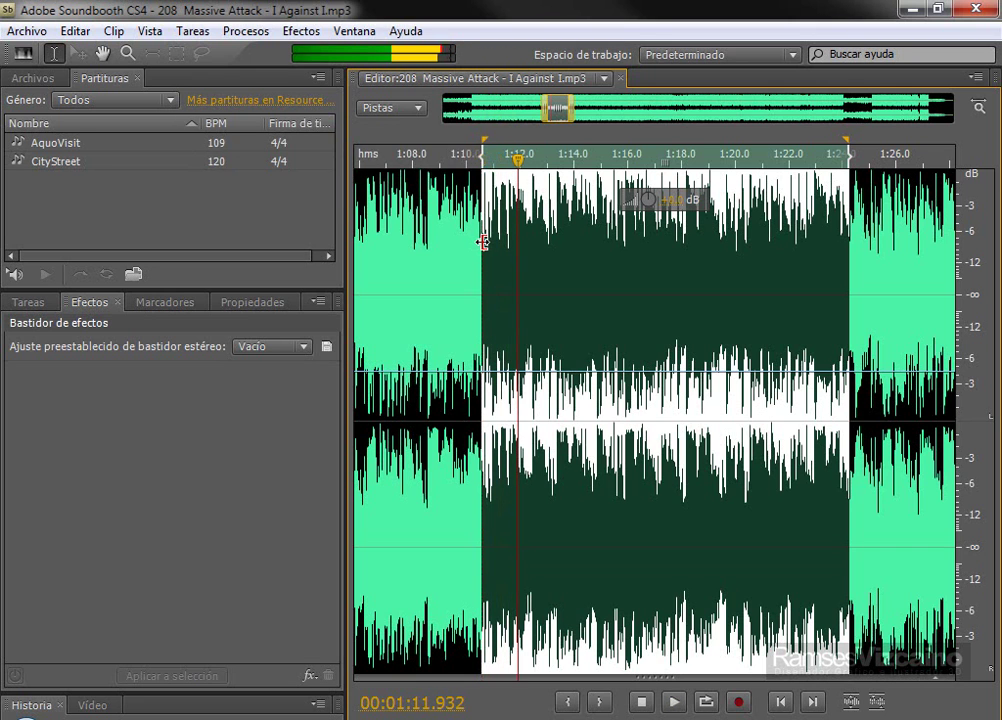
Extend the start of the selection back to about 1:08.5 and listen briefly from the new start.
{"action": "left_click_drag", "start_coordinate": [483, 241], "coordinate": [429, 242]}
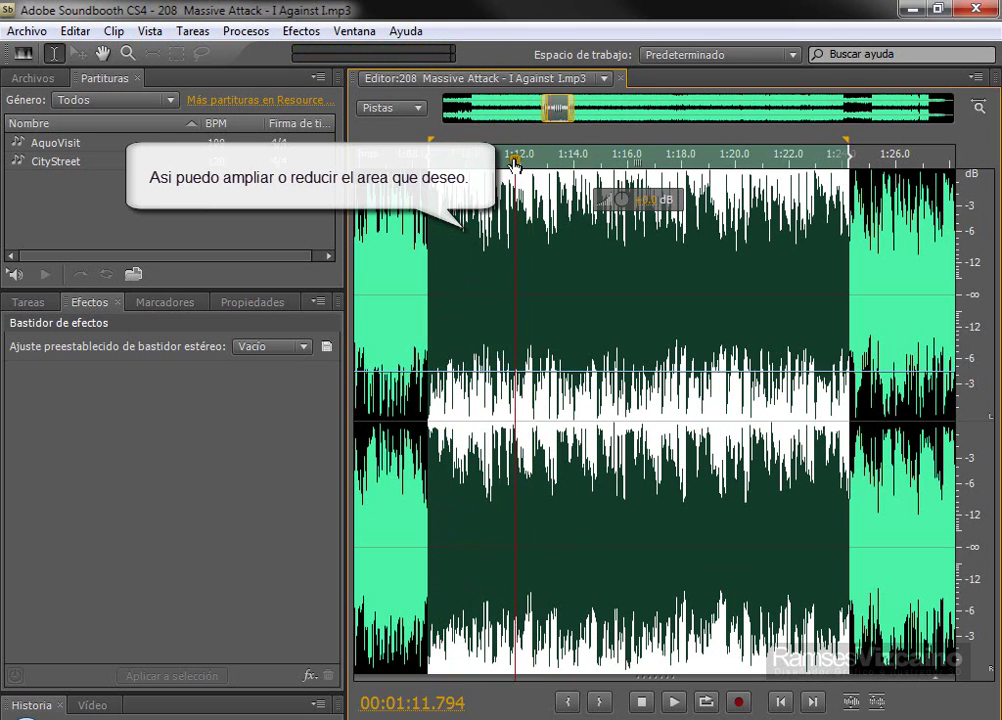
{"action": "key", "text": "space"}
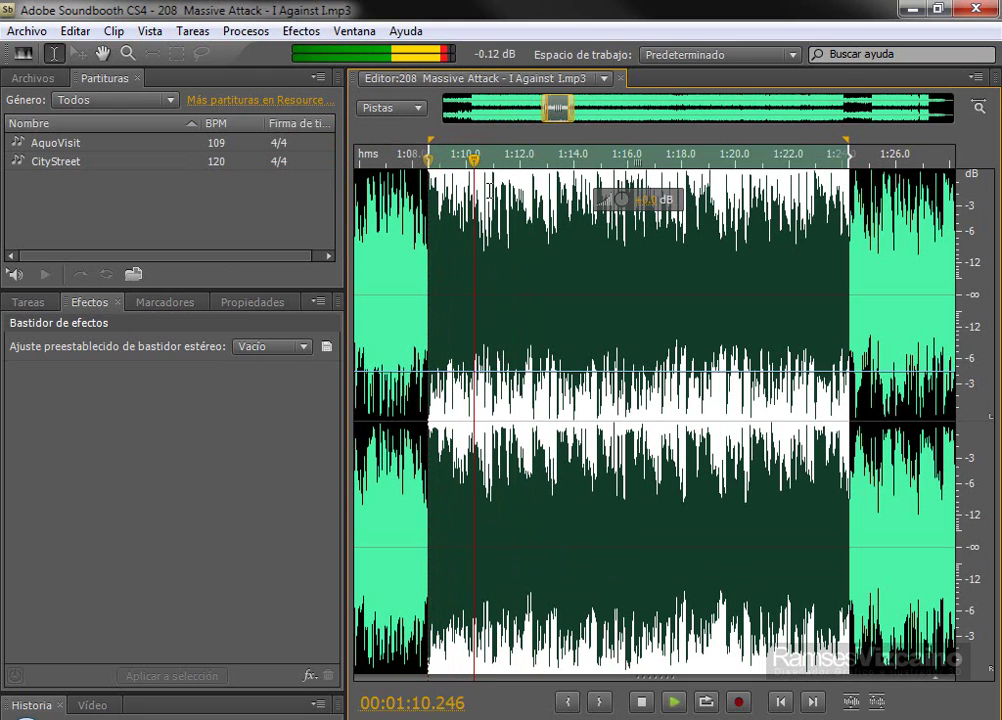
{"action": "key", "text": "space"}
Move the selection's start to about 1:10 and listen from there until just past the end of the selection.
{"action": "left_click_drag", "start_coordinate": [429, 257], "coordinate": [466, 256]}
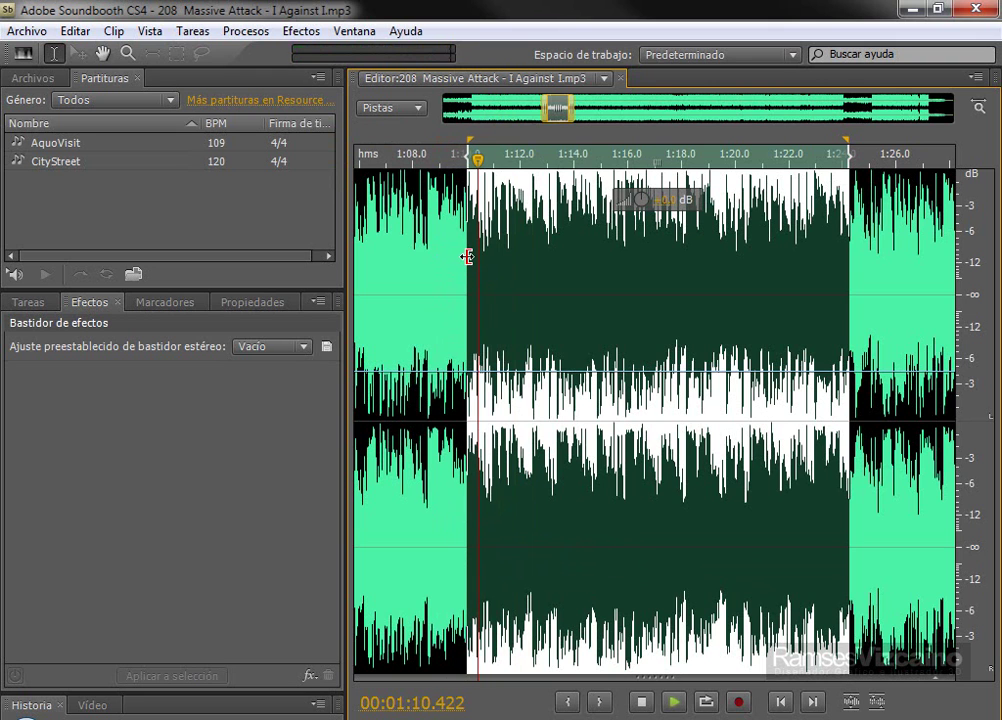
{"action": "key", "text": "space"}
{"action": "key", "text": "space"}
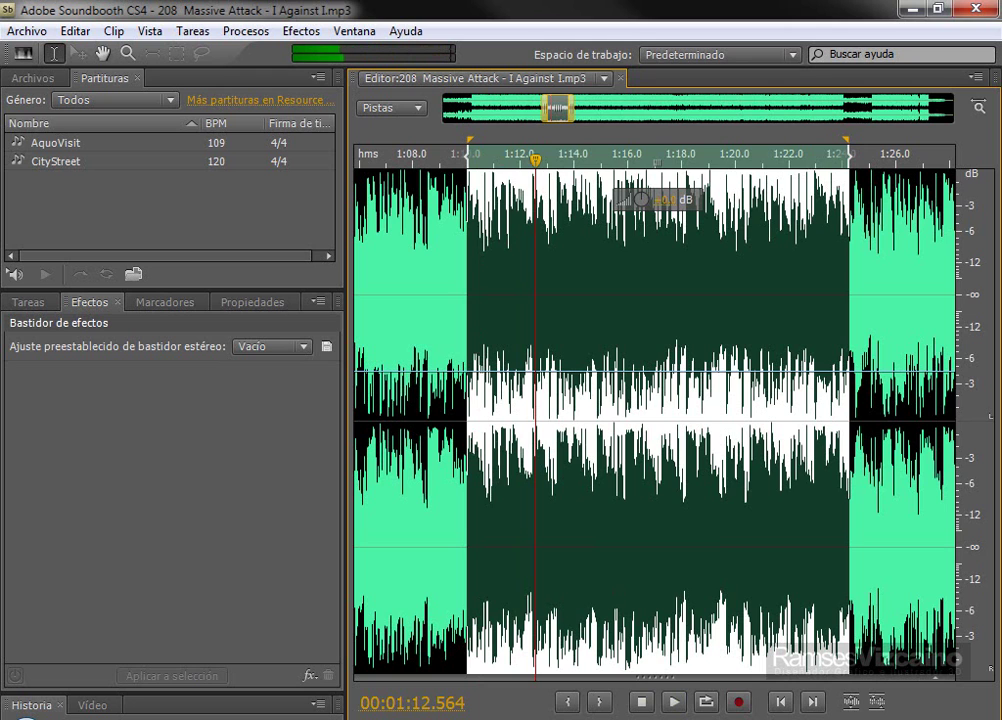
{"action": "left_click", "coordinate": [781, 702]}
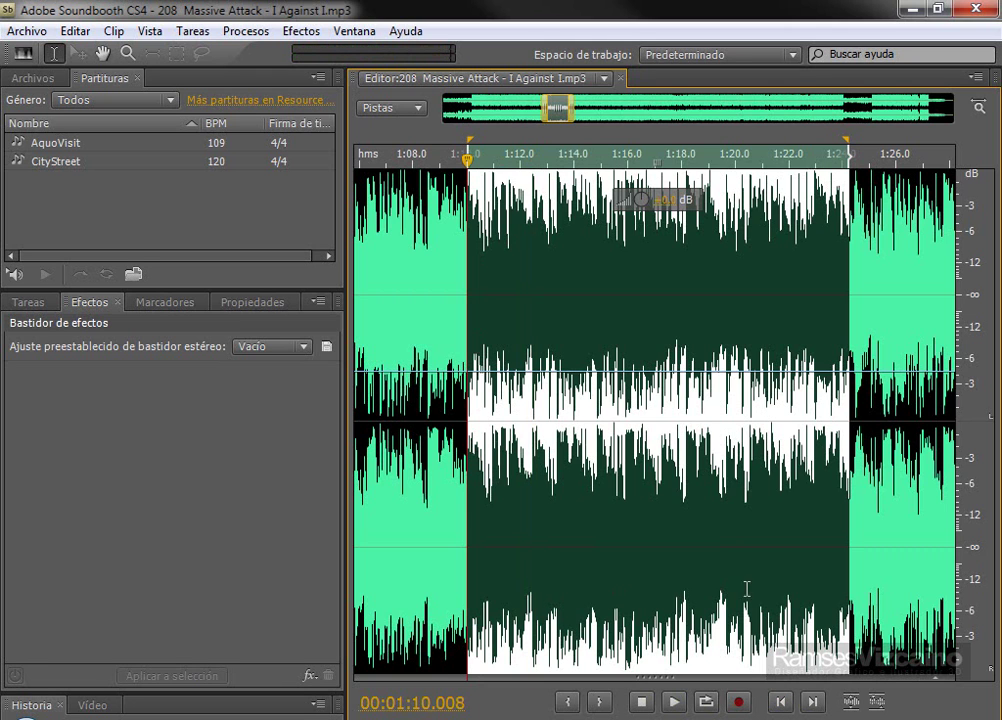
{"action": "key", "text": "space"}
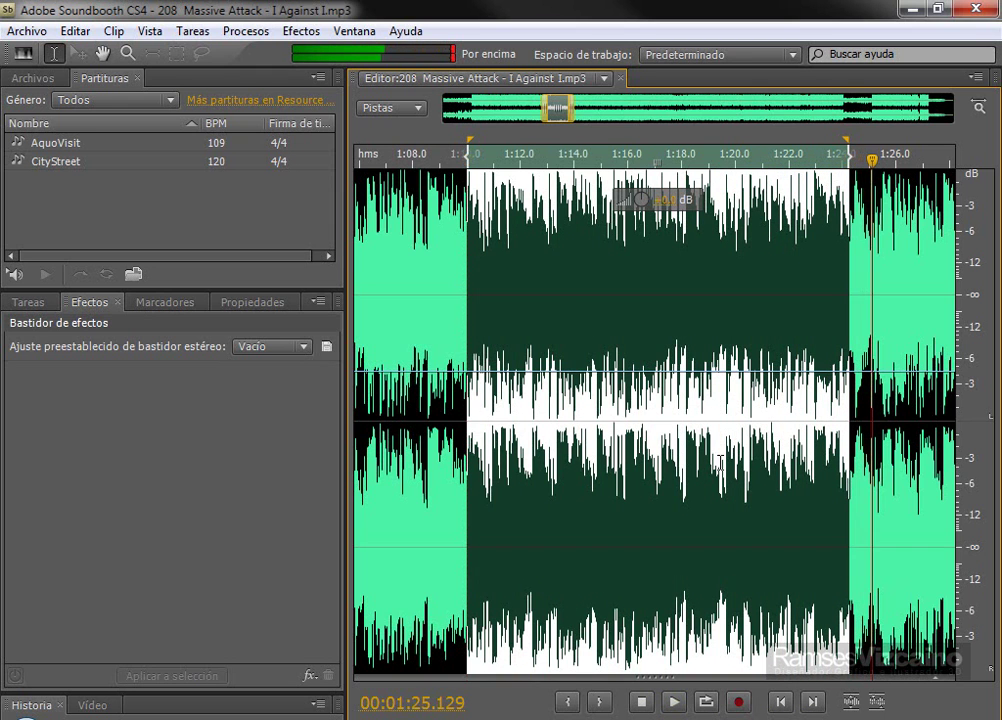
Copy the selected section and create a new audio file from the selection.
{"action": "right_click", "coordinate": [562, 270]}
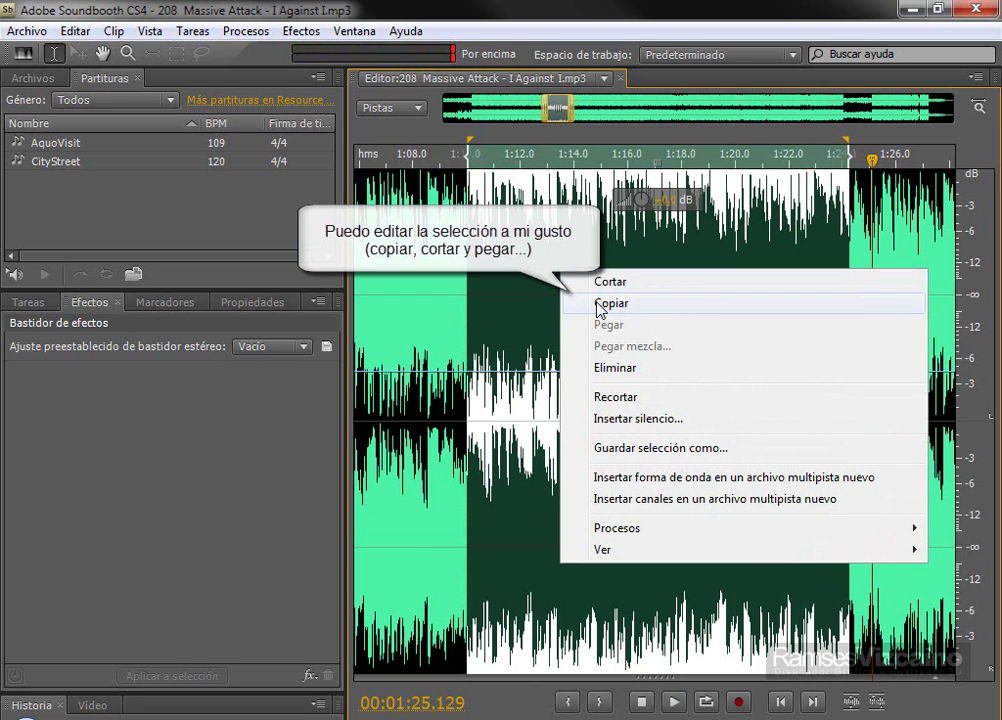
{"action": "left_click", "coordinate": [599, 305]}
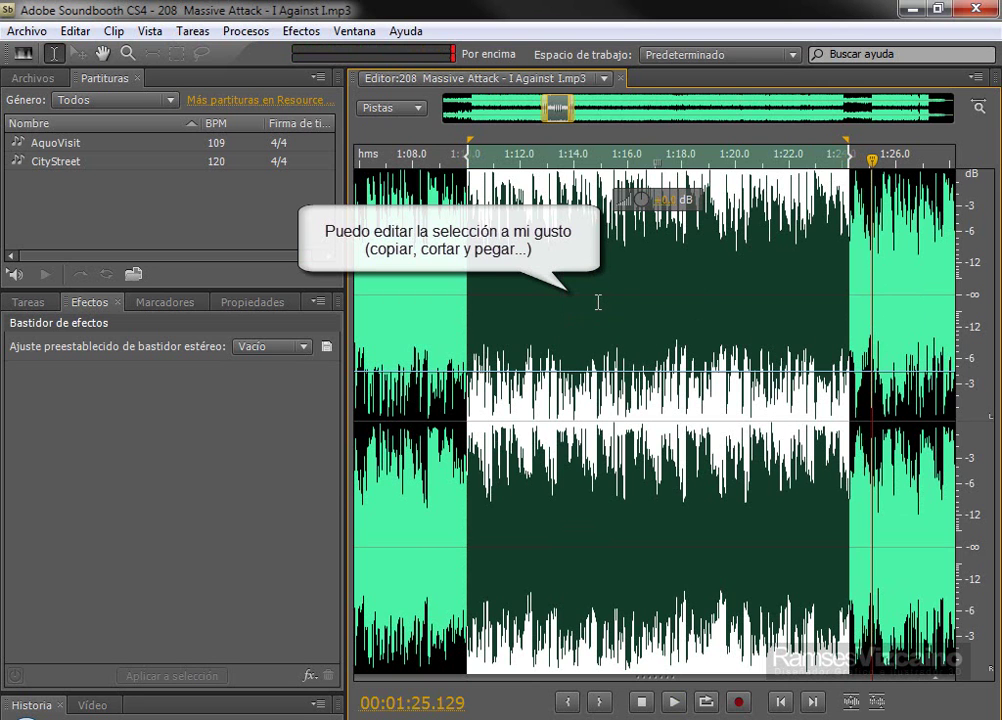
{"action": "left_click", "coordinate": [26, 31]}
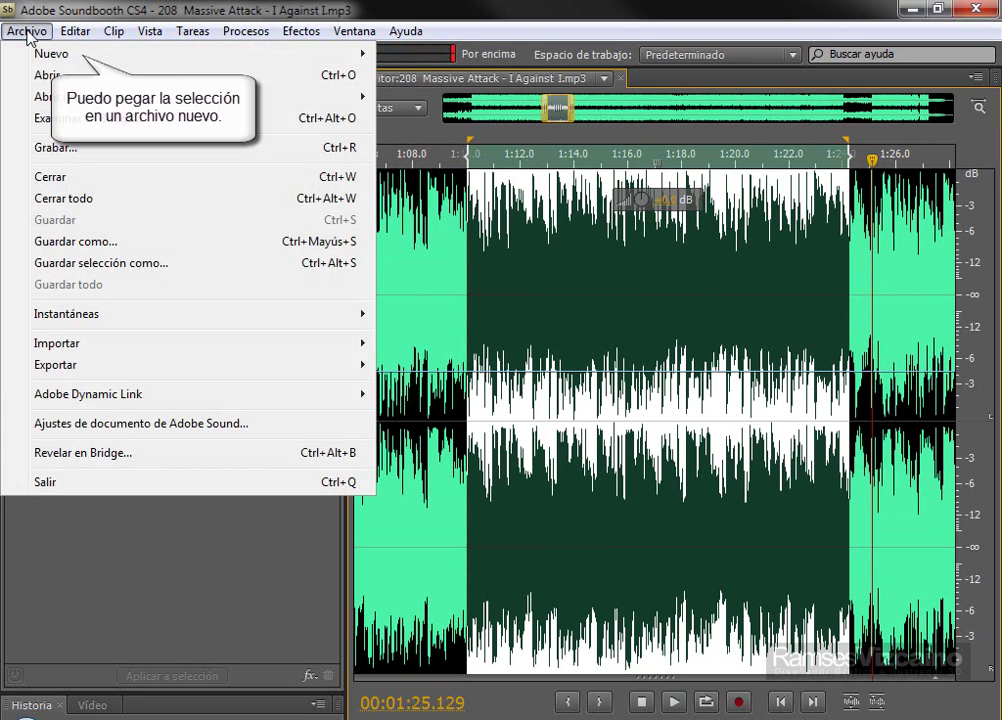
{"action": "mouse_move", "coordinate": [52, 60]}
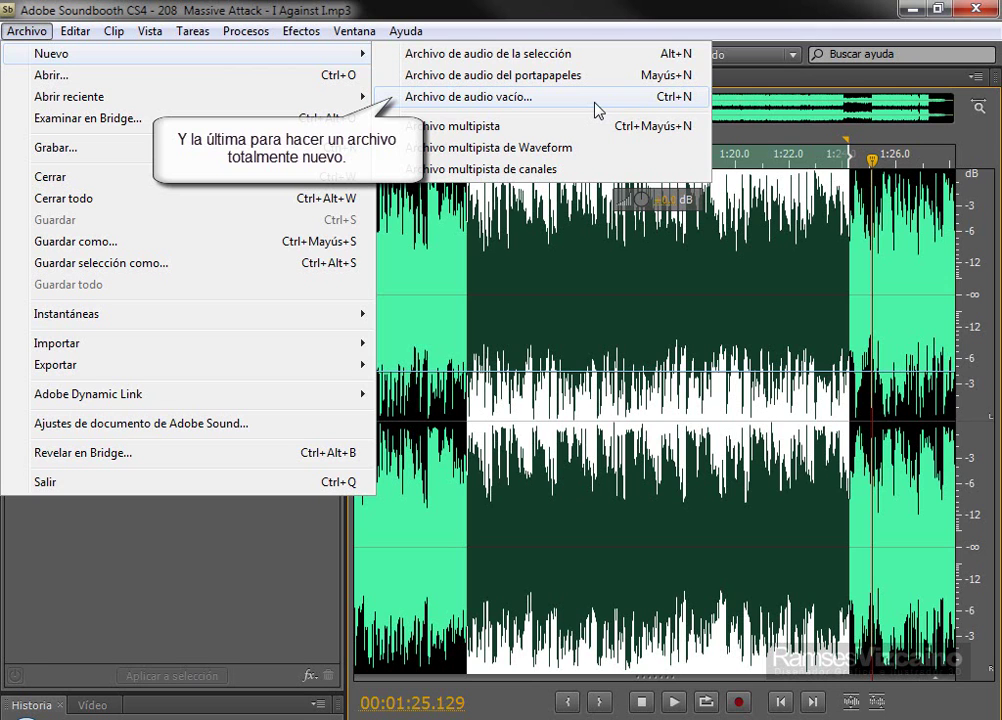
{"action": "left_click", "coordinate": [568, 58]}
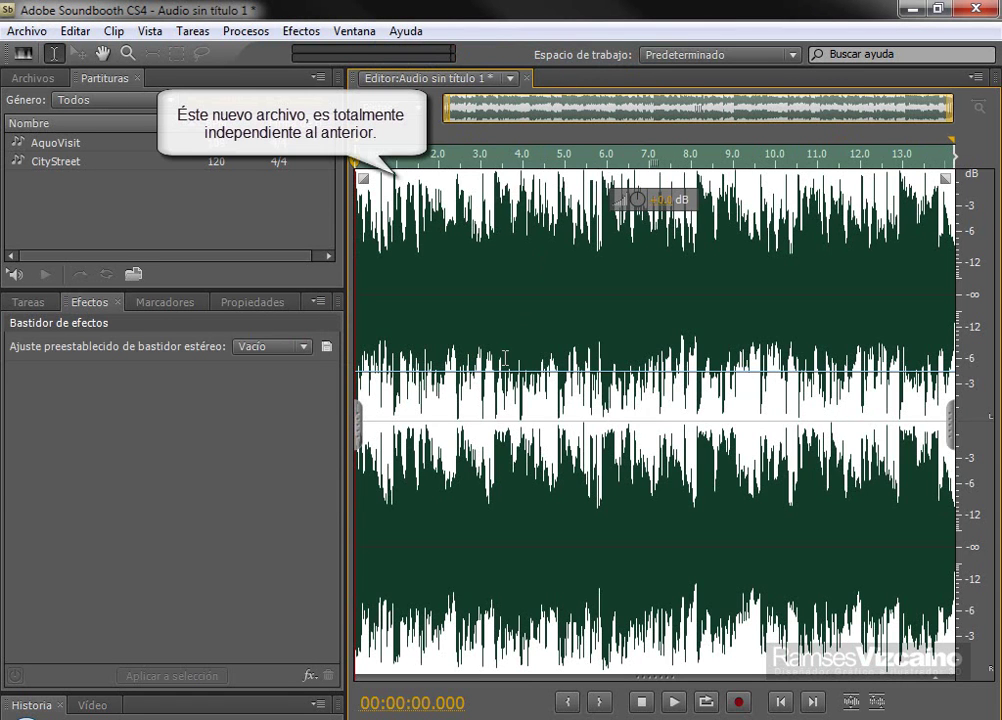
Listen to the new file through to its end, switch to the original Massive Attack track, and return to the new file.
{"action": "left_click", "coordinate": [675, 703]}
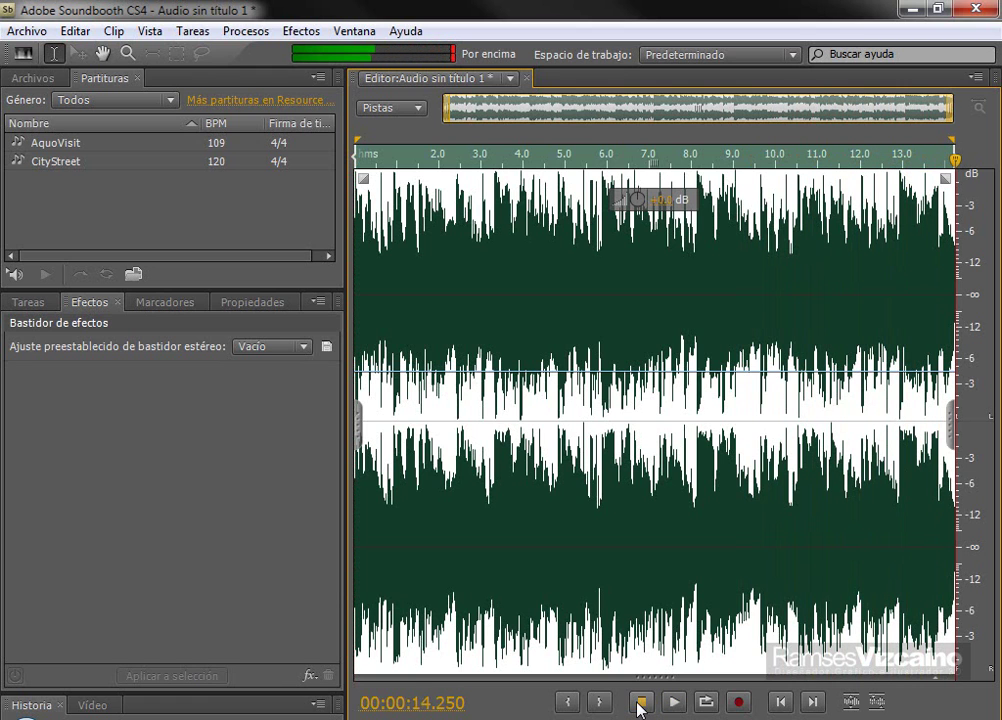
{"action": "left_click", "coordinate": [511, 78]}
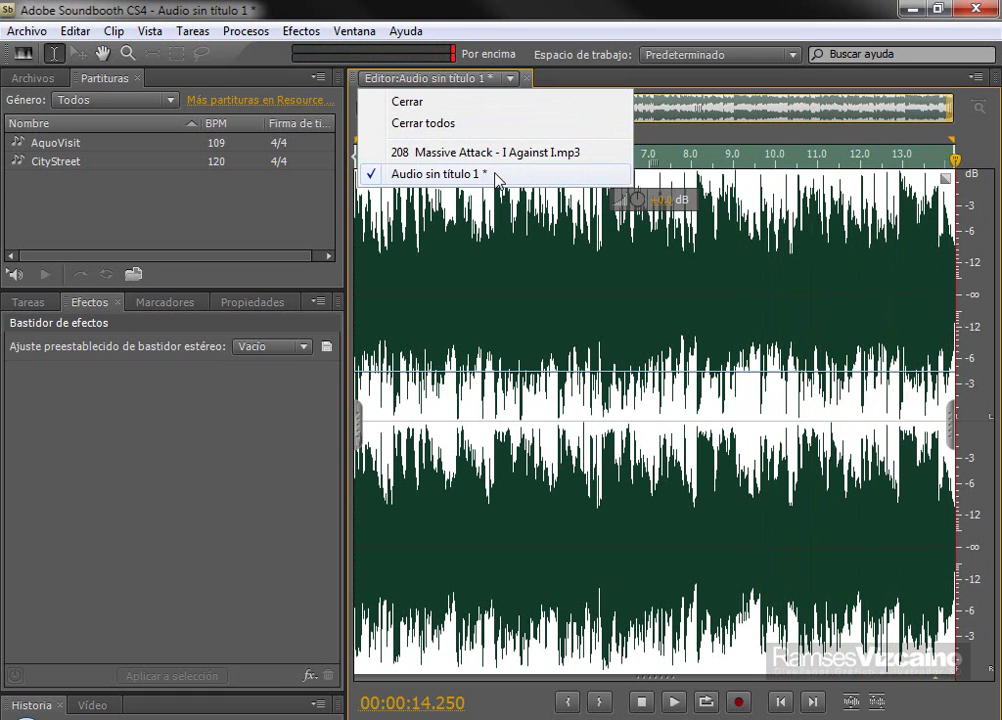
{"action": "left_click", "coordinate": [499, 155]}
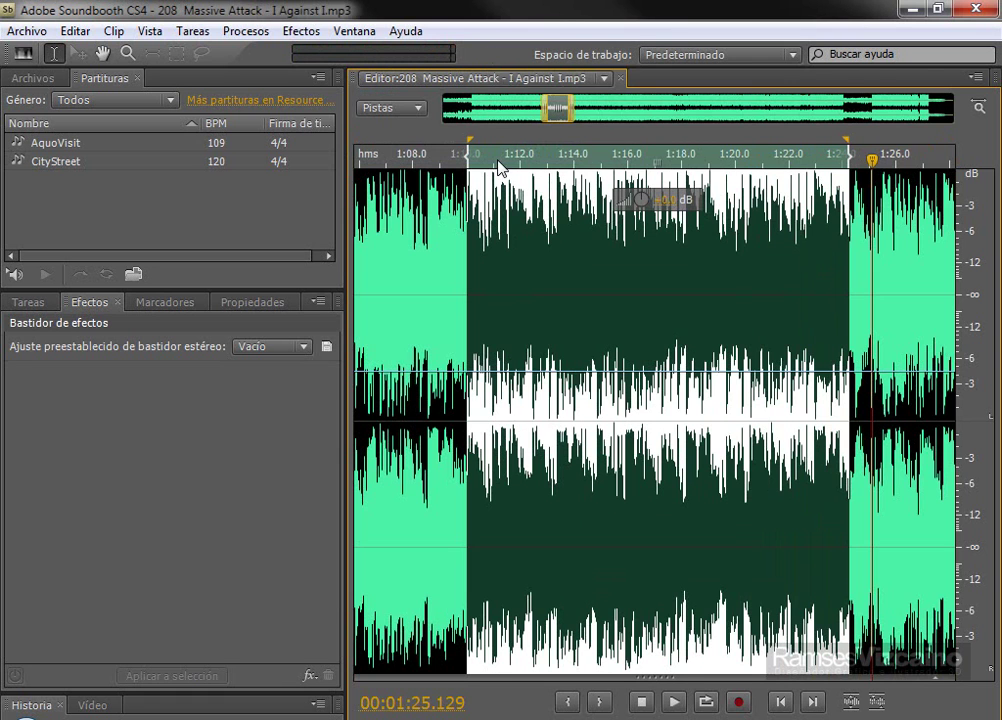
{"action": "left_click", "coordinate": [604, 78]}
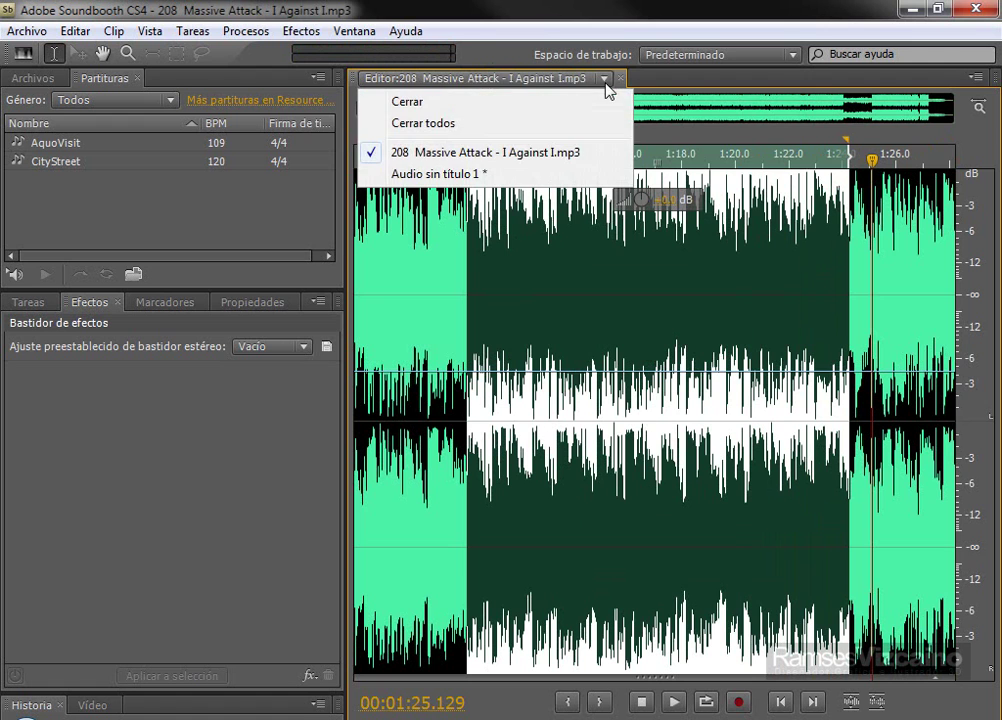
{"action": "left_click", "coordinate": [553, 173]}
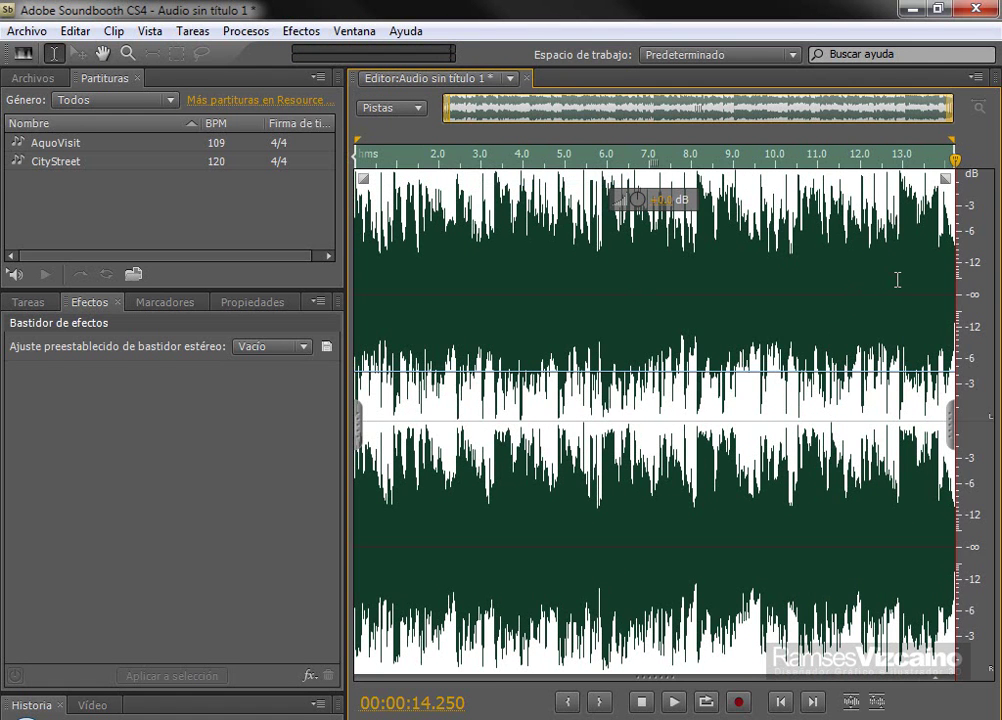
Select the new file's ending from about 12.8 seconds, apply the Desaparecer fade-out to it, and listen to the clip.
{"action": "left_click_drag", "start_coordinate": [896, 280], "coordinate": [975, 288]}
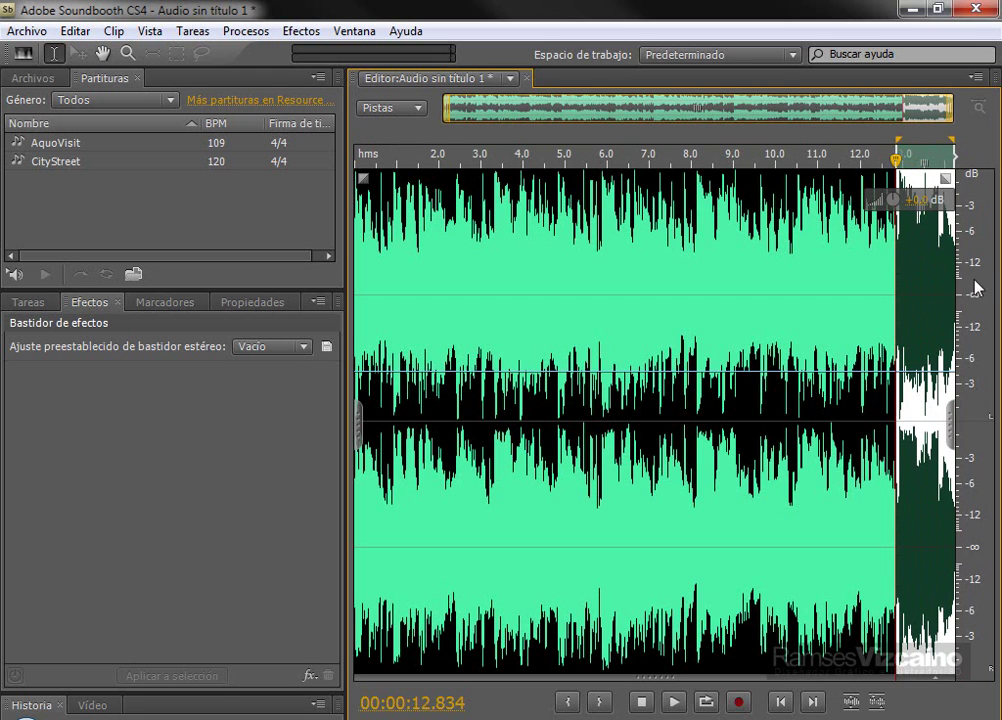
{"action": "left_click", "coordinate": [676, 702]}
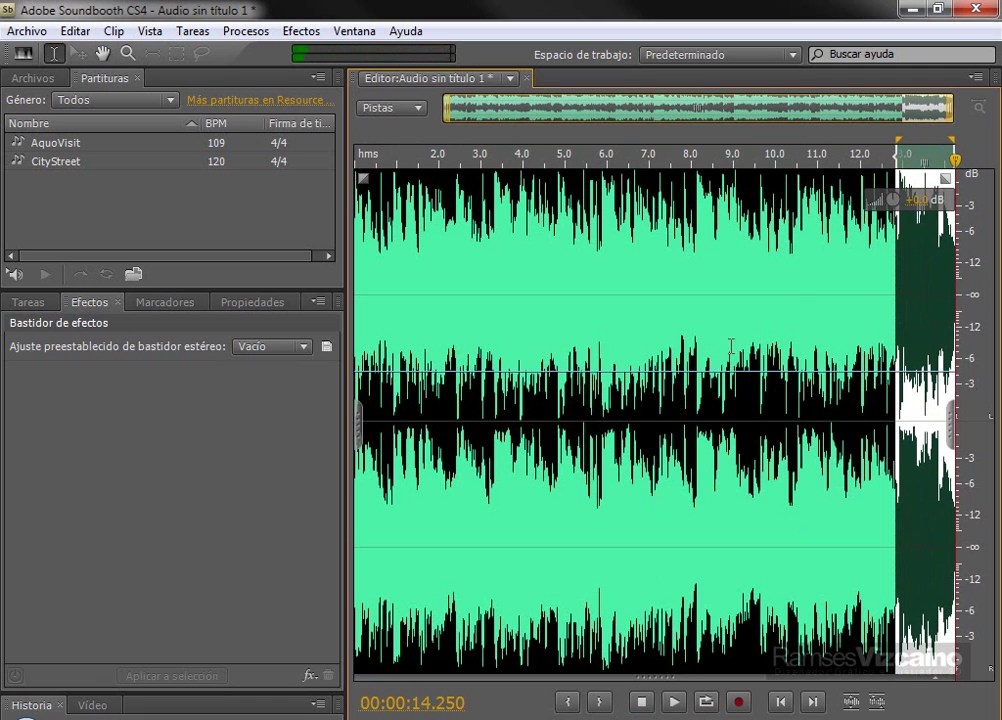
{"action": "left_click", "coordinate": [243, 31]}
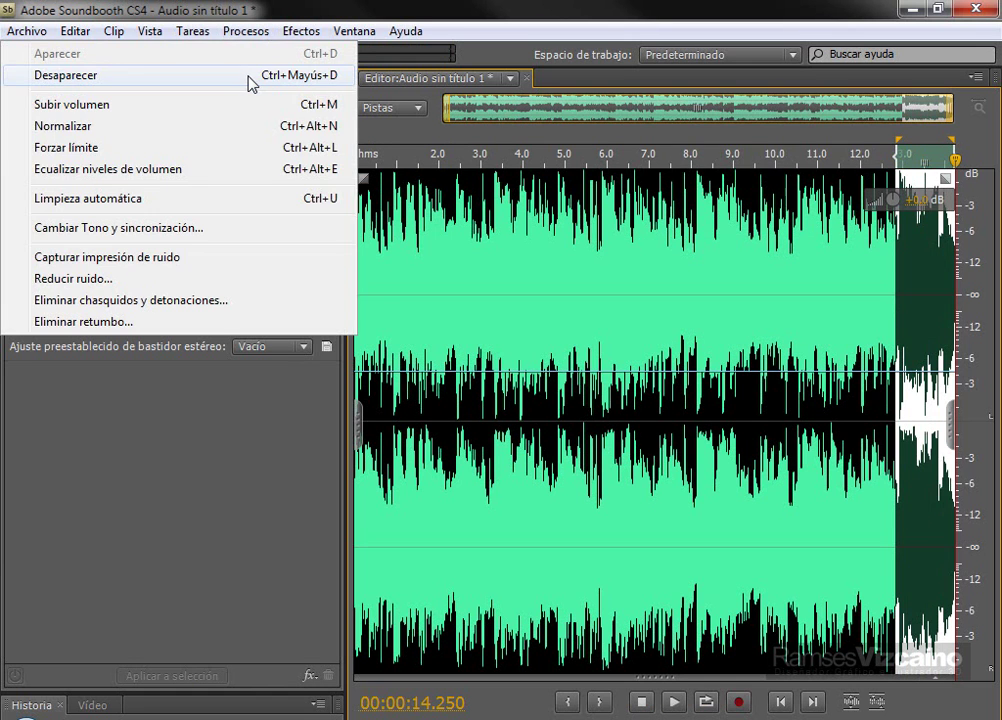
{"action": "left_click", "coordinate": [249, 77]}
{"action": "left_click", "coordinate": [672, 702]}
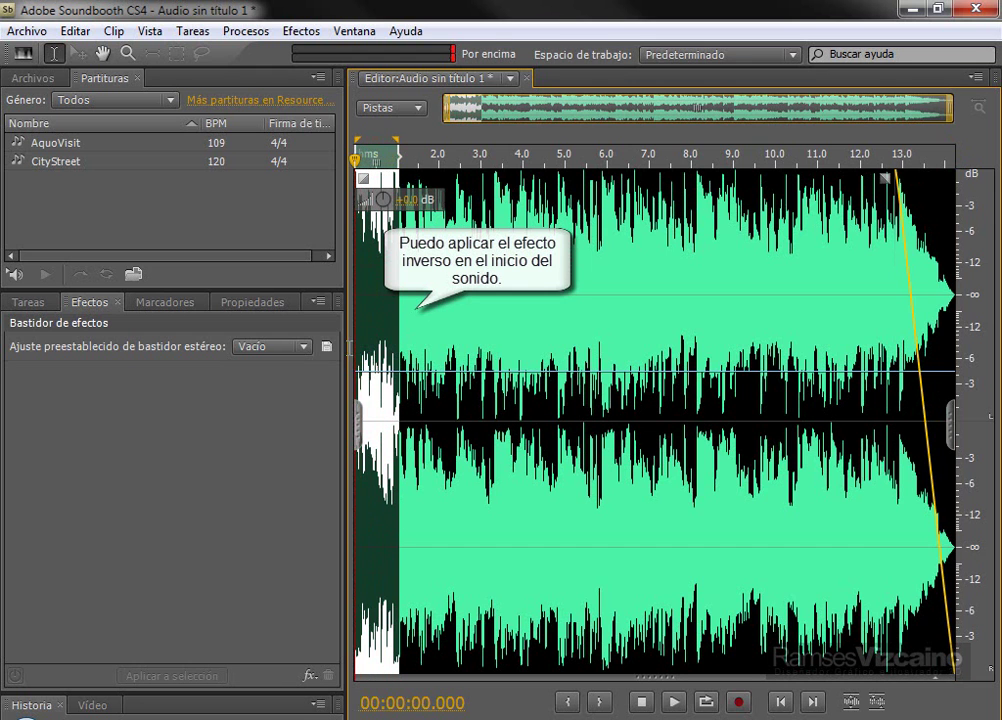
Apply the Aparecer fade-in to the selected first 1.1 seconds or so of the clip and play its start.
{"action": "left_click", "coordinate": [242, 31]}
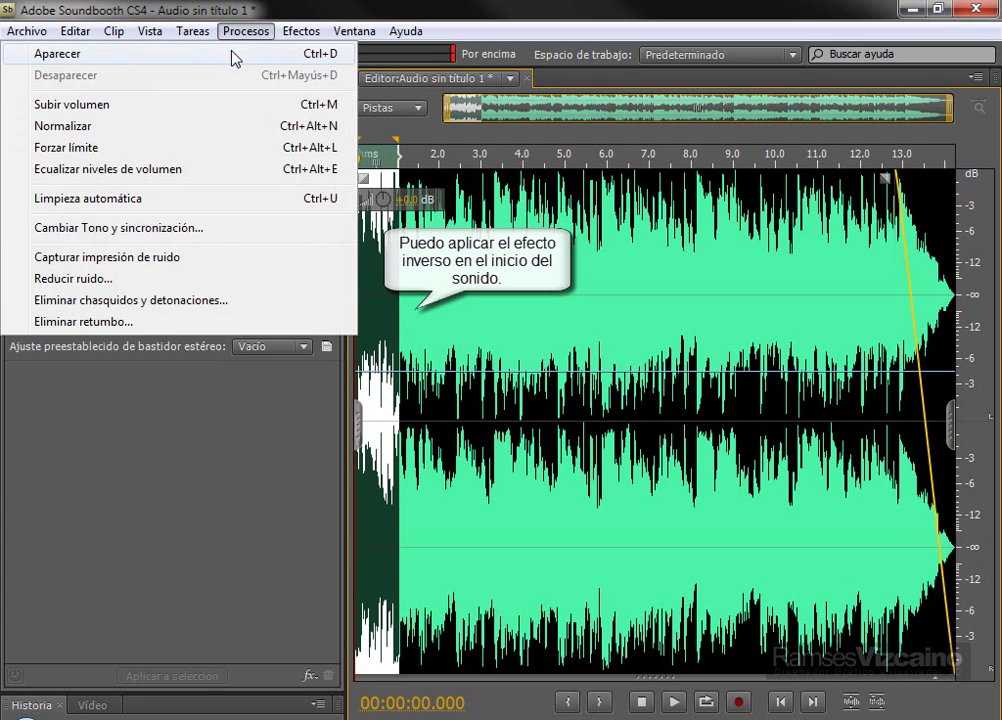
{"action": "left_click", "coordinate": [233, 55]}
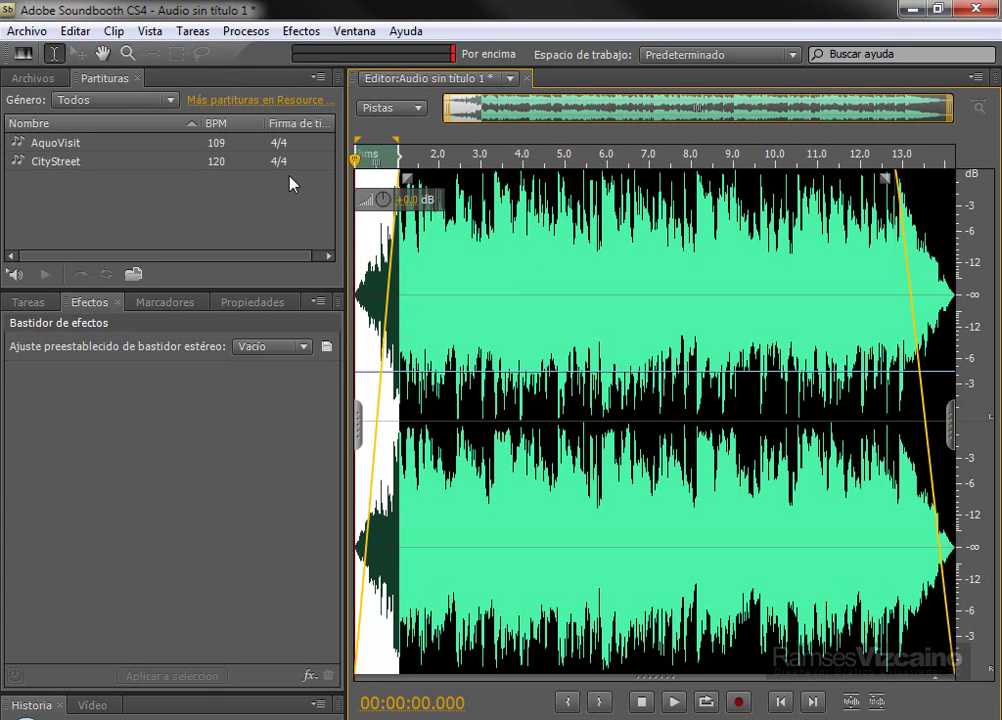
{"action": "left_click", "coordinate": [675, 703]}
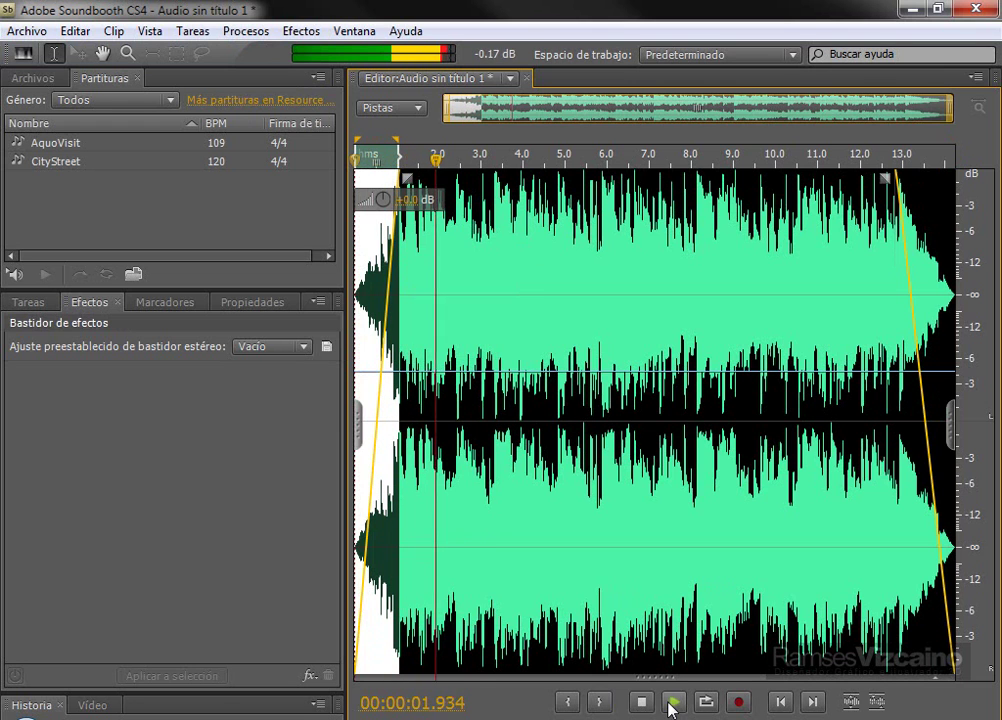
{"action": "left_click", "coordinate": [642, 703]}
Replay the clip from its beginning to check the fade-in, and stop at about 3.9 seconds.
{"action": "left_click", "coordinate": [783, 704]}
{"action": "left_click", "coordinate": [675, 705]}
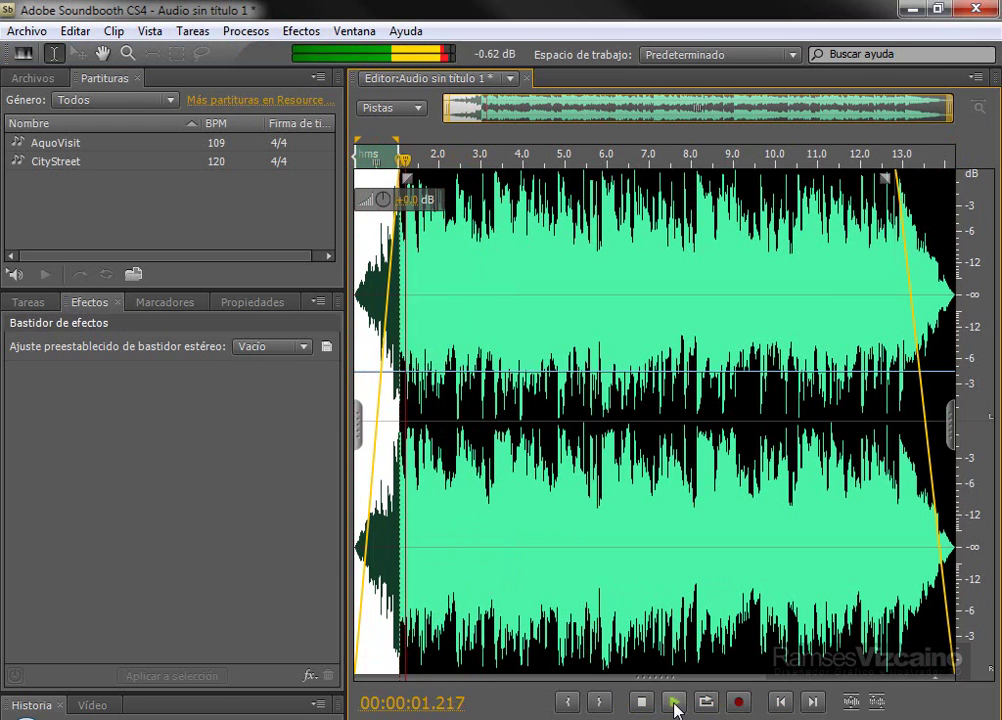
{"action": "key", "text": "space"}
{"action": "key", "text": "Home"}
{"action": "key", "text": "Home"}
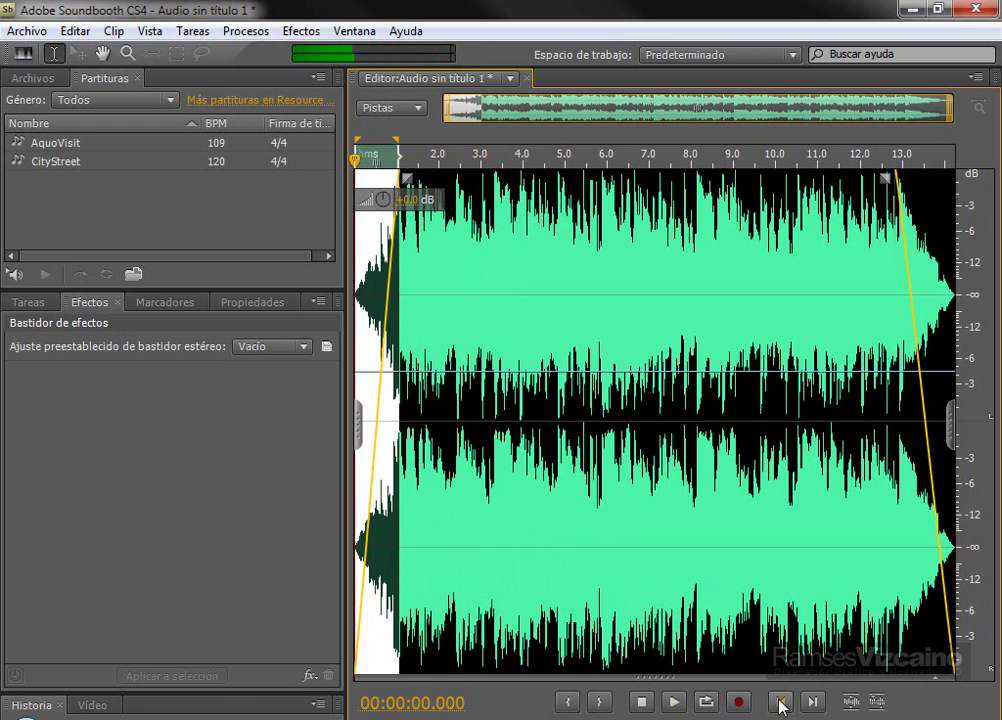
{"action": "left_click", "coordinate": [676, 704]}
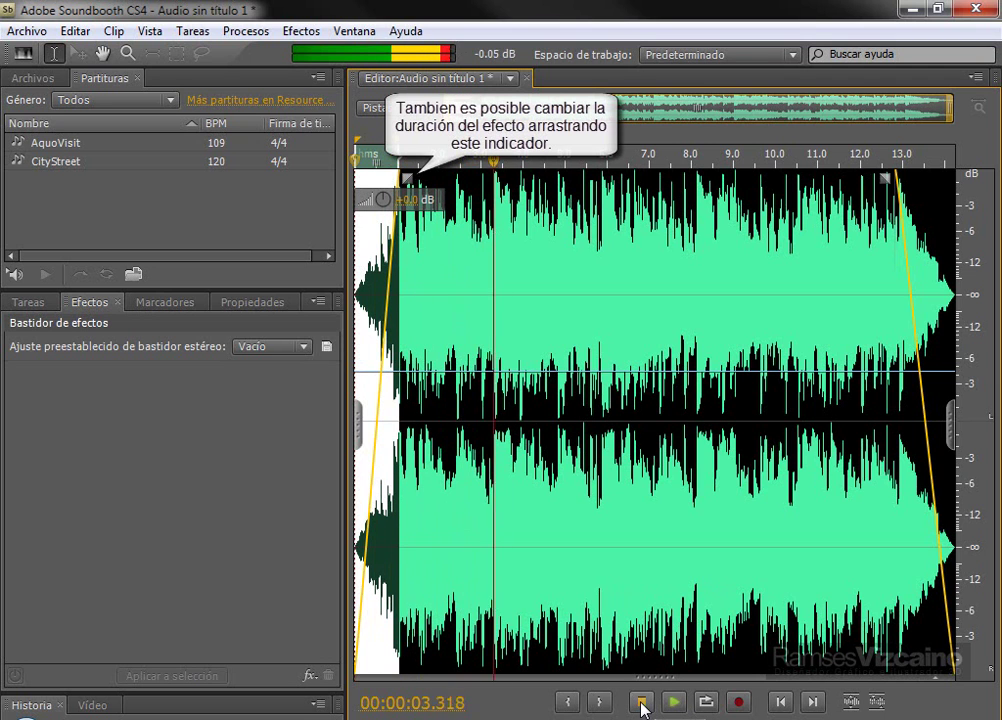
{"action": "left_click", "coordinate": [642, 705]}
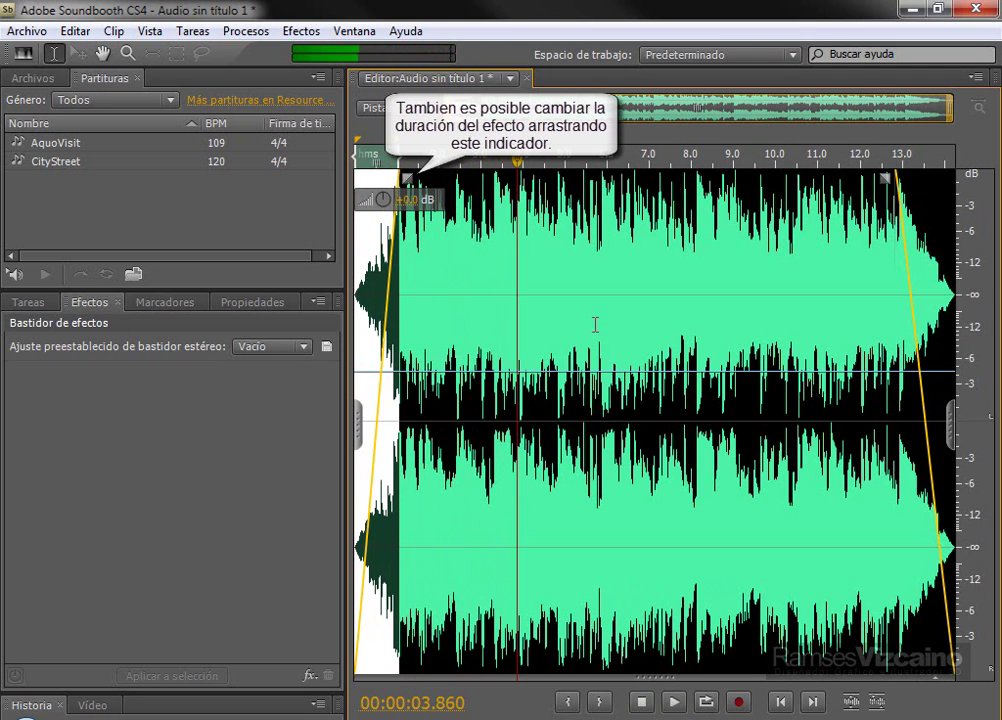
Lengthen the fade-in to about 5.1 seconds, start the fade-out at about 10.7 seconds, and listen to the ending.
{"action": "left_click_drag", "start_coordinate": [409, 176], "coordinate": [578, 190]}
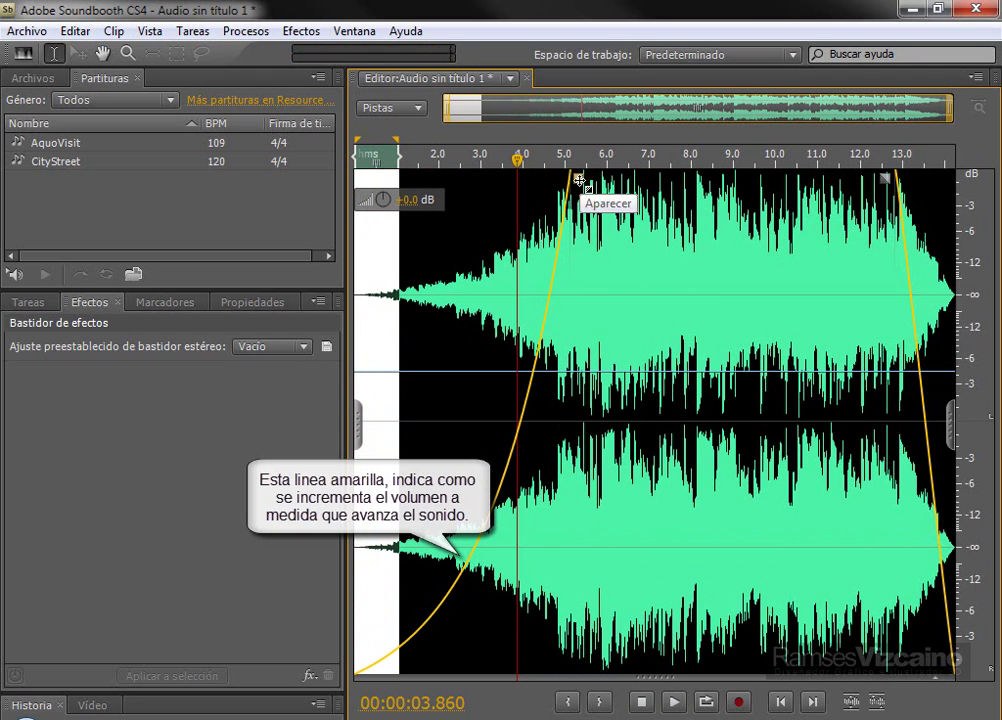
{"action": "left_click_drag", "start_coordinate": [884, 178], "coordinate": [797, 182]}
{"action": "left_click", "coordinate": [785, 570]}
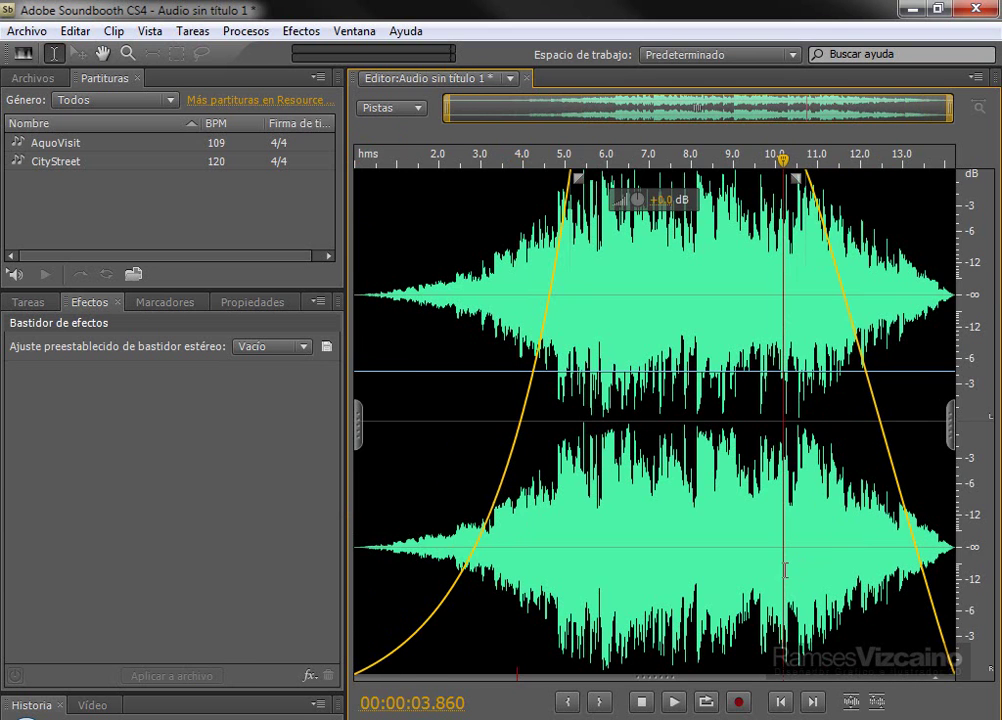
{"action": "left_click", "coordinate": [676, 705]}
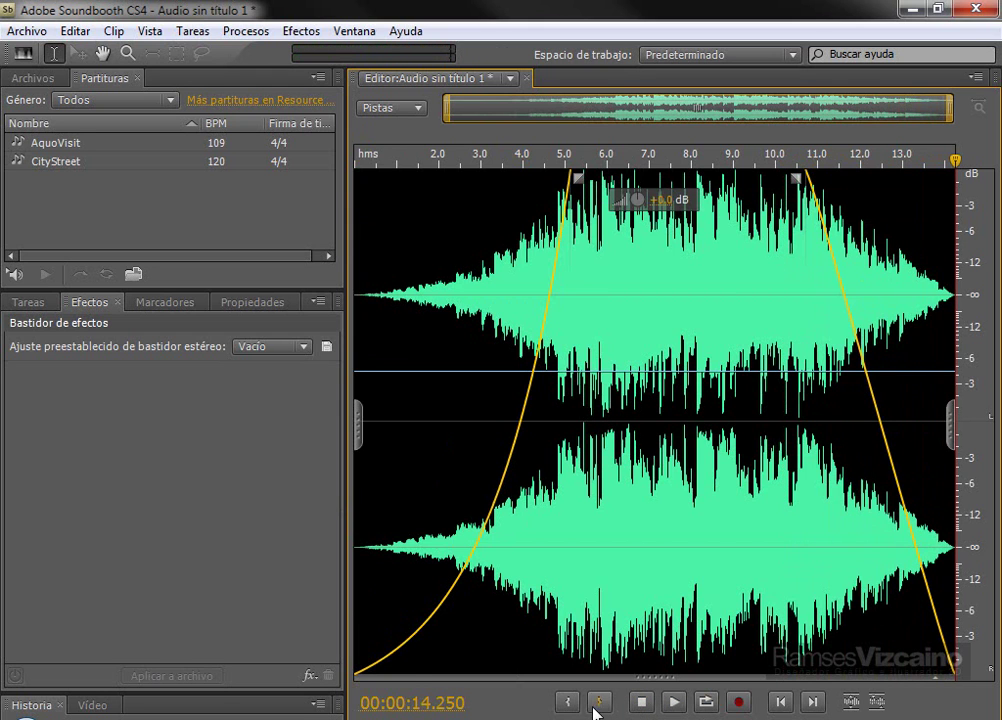
{"action": "left_click", "coordinate": [781, 703]}
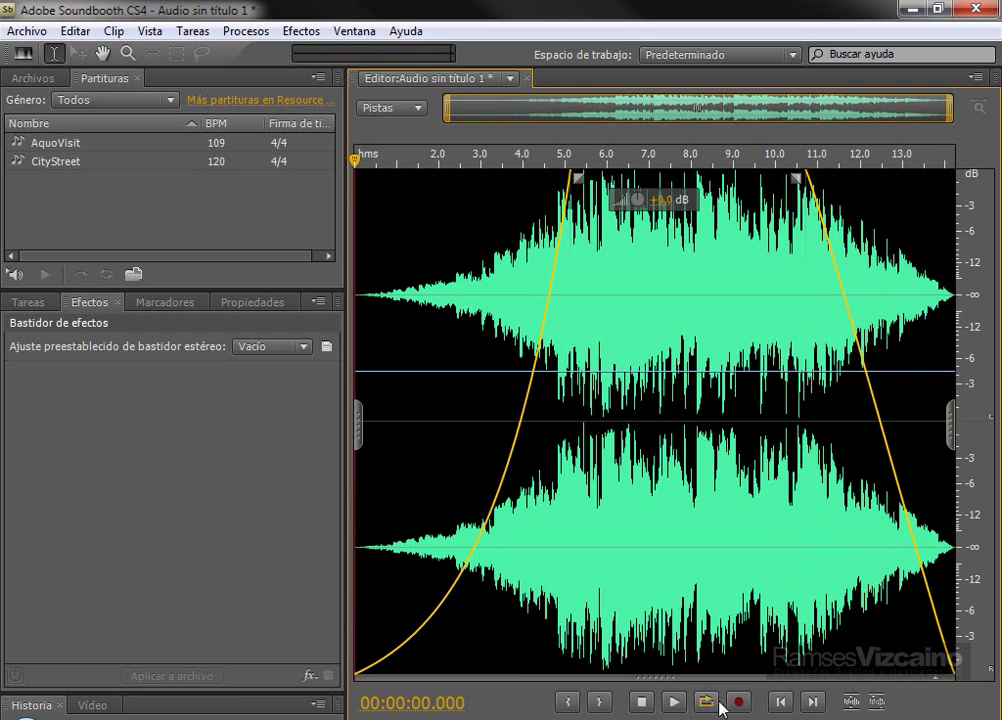
Play the clip's opening, shorten the fade-in to about 2 seconds, and listen again from the beginning.
{"action": "left_click", "coordinate": [676, 703]}
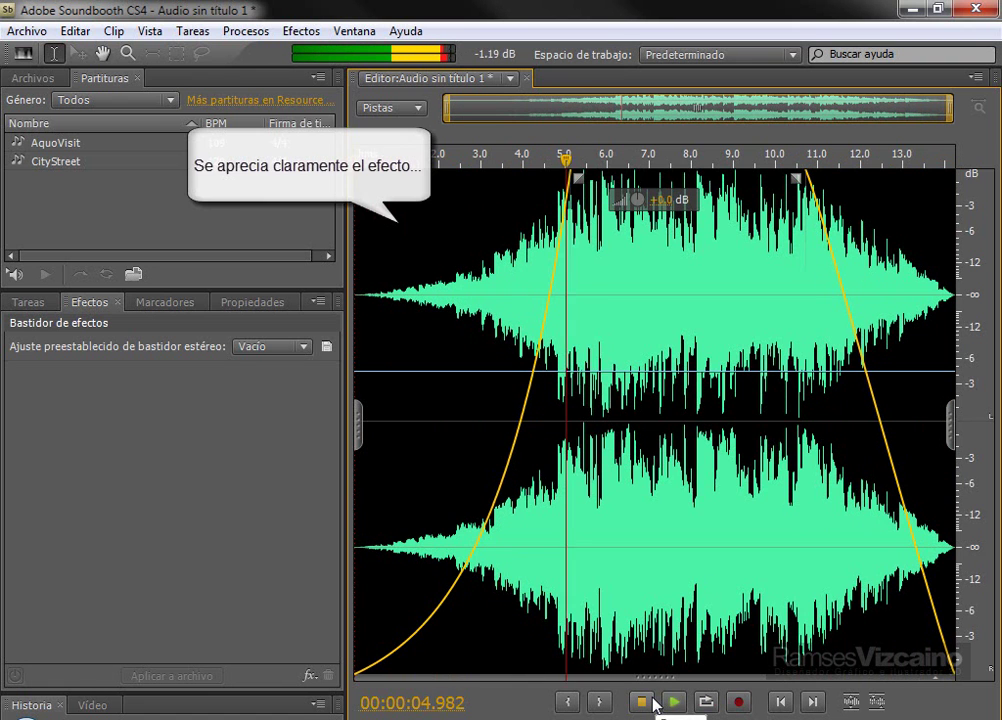
{"action": "left_click", "coordinate": [648, 701]}
{"action": "left_click_drag", "start_coordinate": [578, 178], "coordinate": [442, 178]}
{"action": "left_click", "coordinate": [781, 702]}
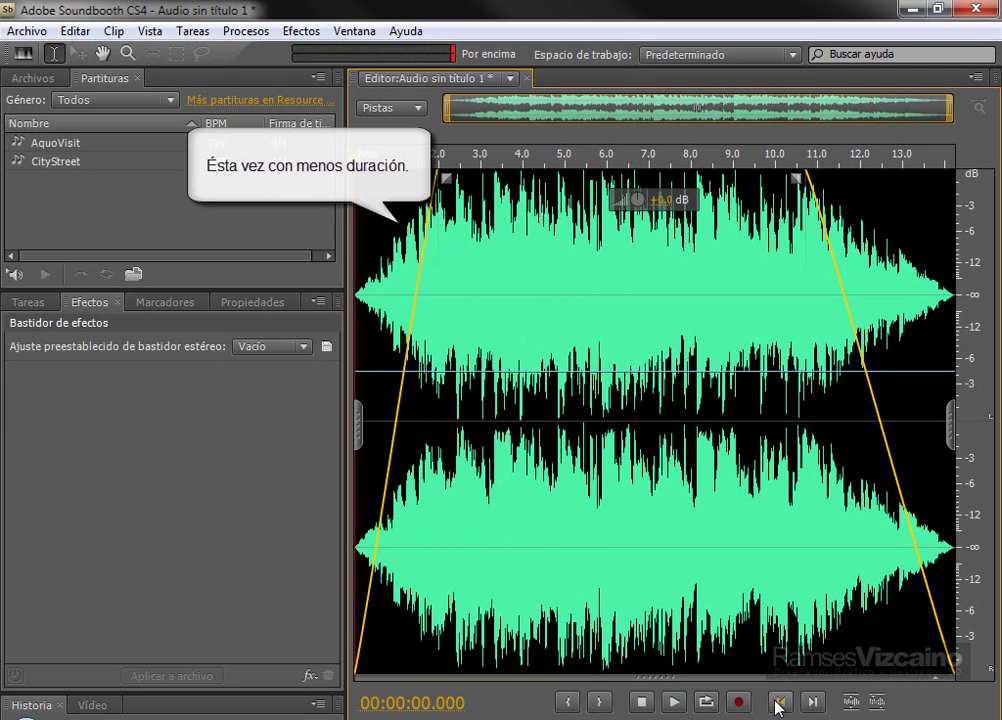
{"action": "left_click", "coordinate": [673, 704]}
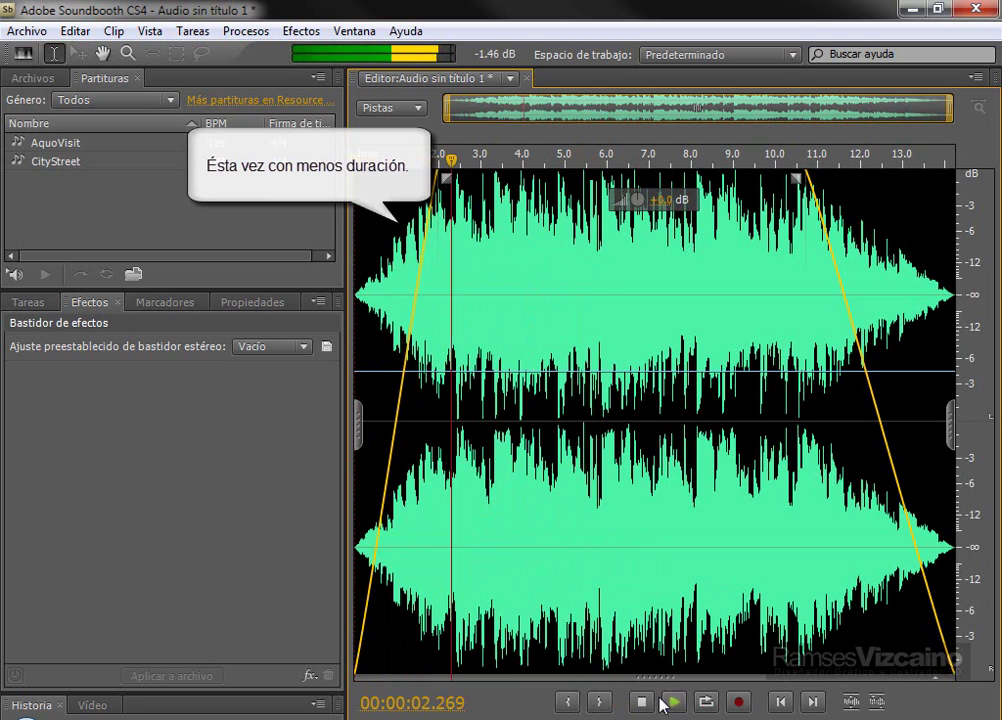
{"action": "left_click", "coordinate": [643, 703]}
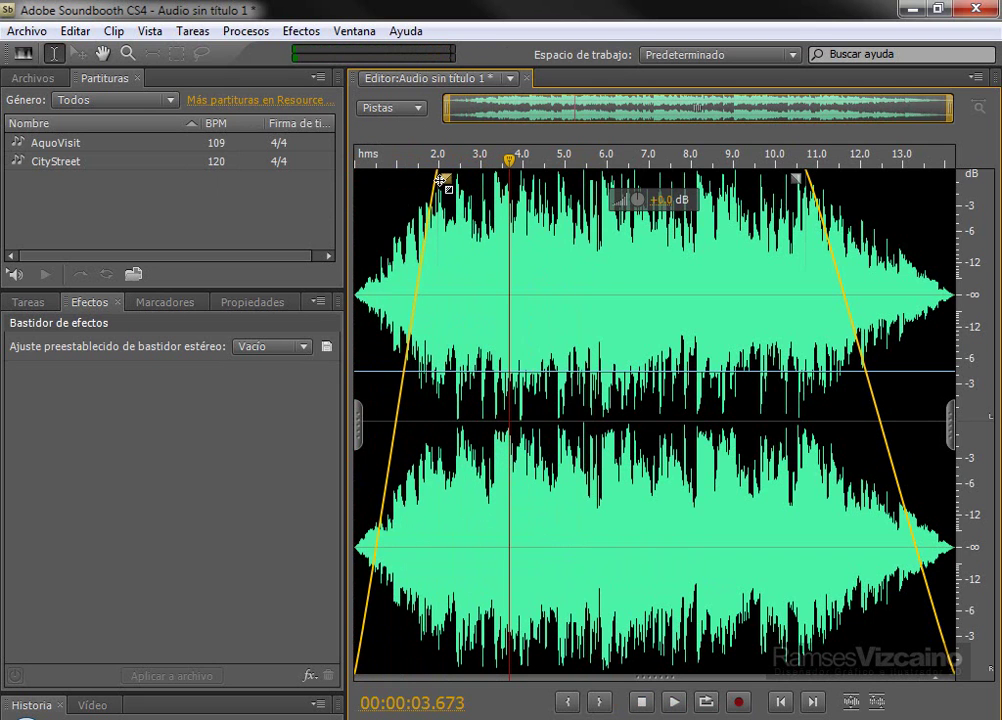
Remove the fade-in by shortening it all the way back to the start of the clip.
{"action": "left_click_drag", "start_coordinate": [447, 178], "coordinate": [363, 180]}
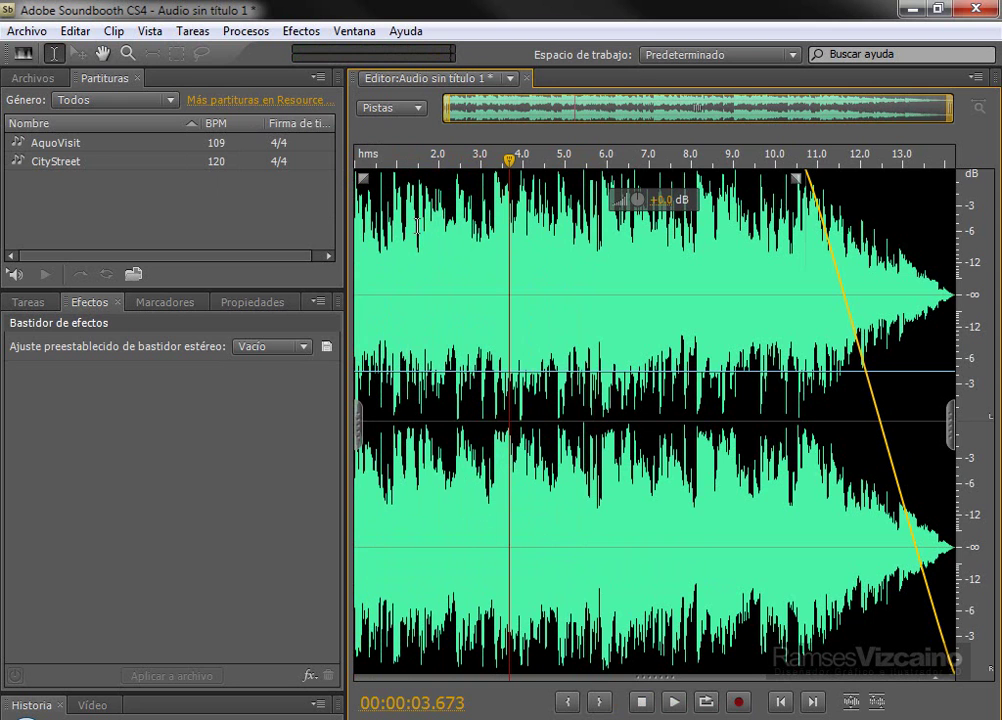
Start saving the clip and review the available output formats, keeping Forma de onda de Windows (*.wav).
{"action": "left_click", "coordinate": [27, 31]}
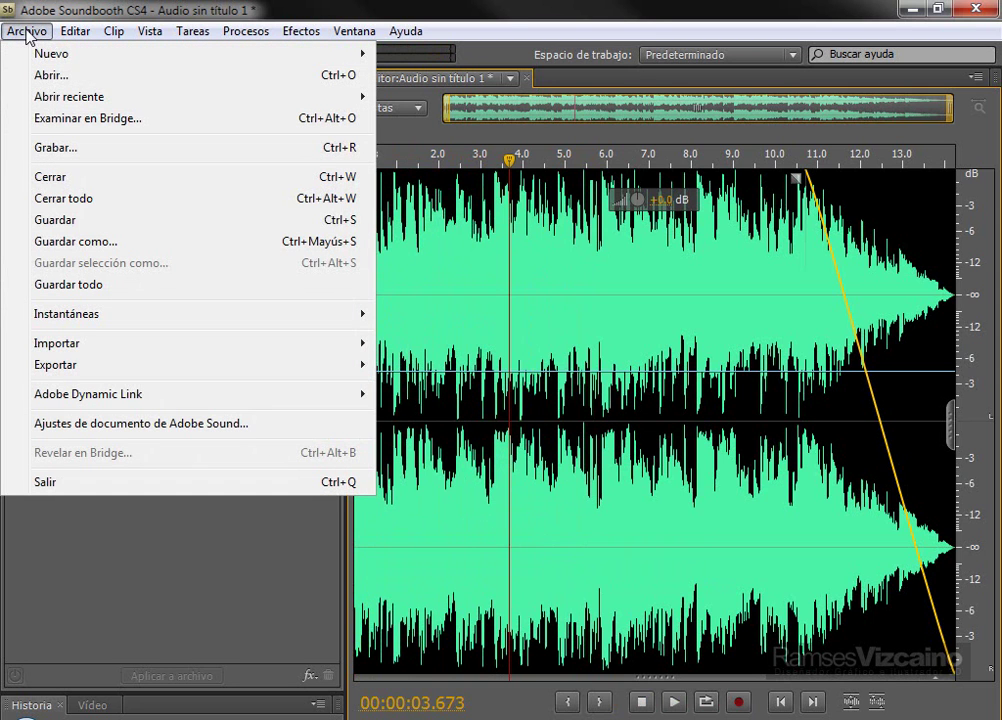
{"action": "left_click", "coordinate": [155, 222]}
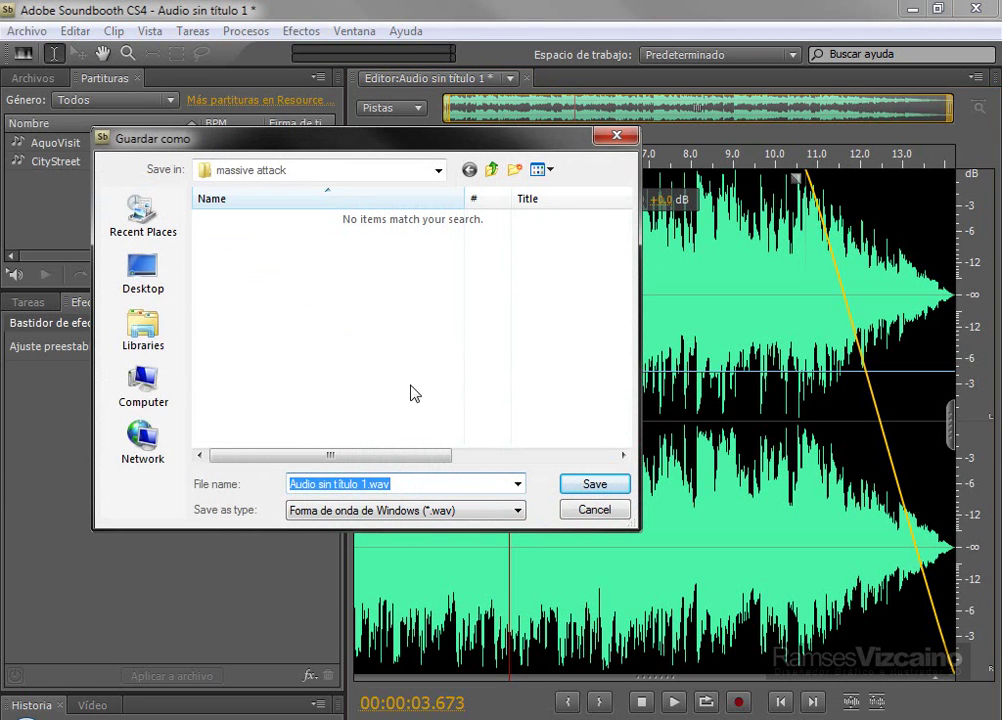
{"action": "left_click", "coordinate": [497, 512]}
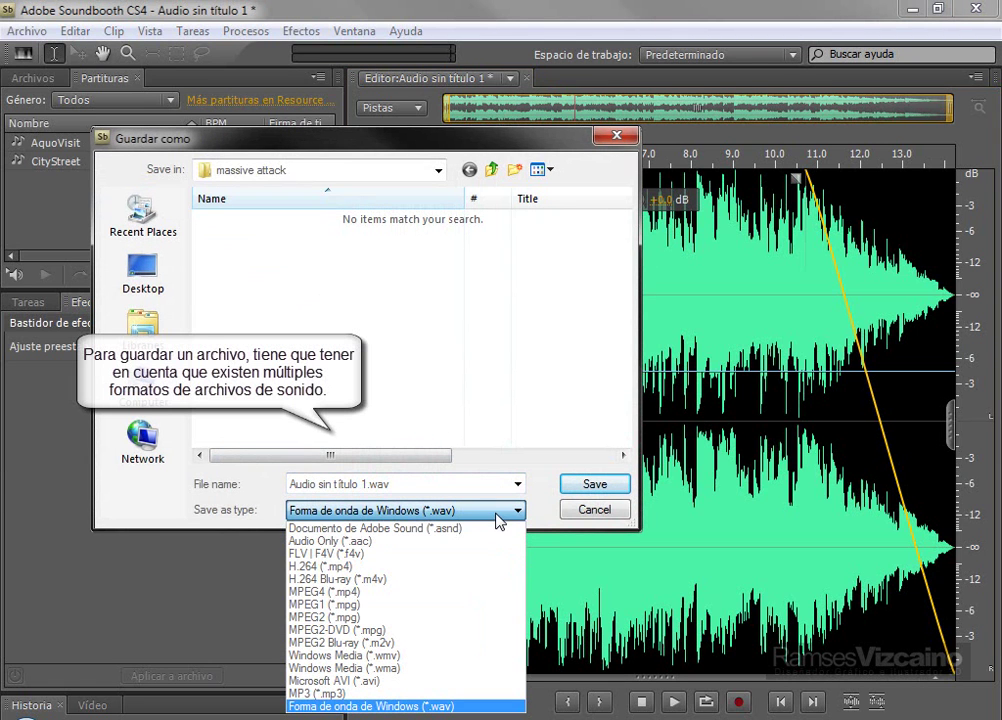
{"action": "left_click", "coordinate": [546, 147]}
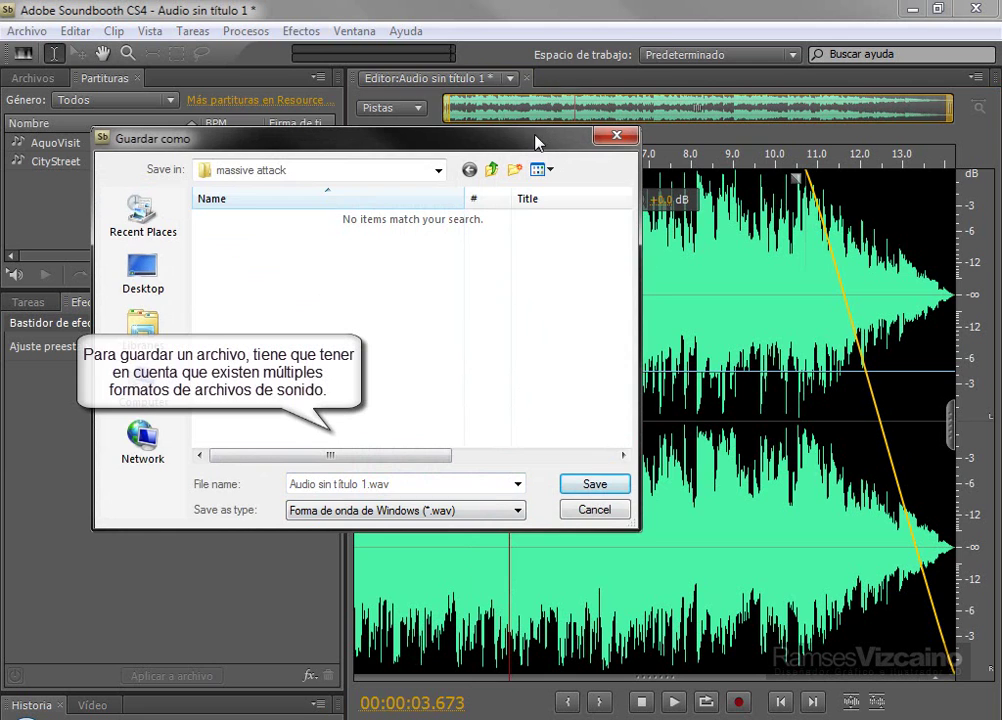
{"action": "left_click_drag", "start_coordinate": [535, 143], "coordinate": [573, 62]}
{"action": "left_click", "coordinate": [555, 431]}
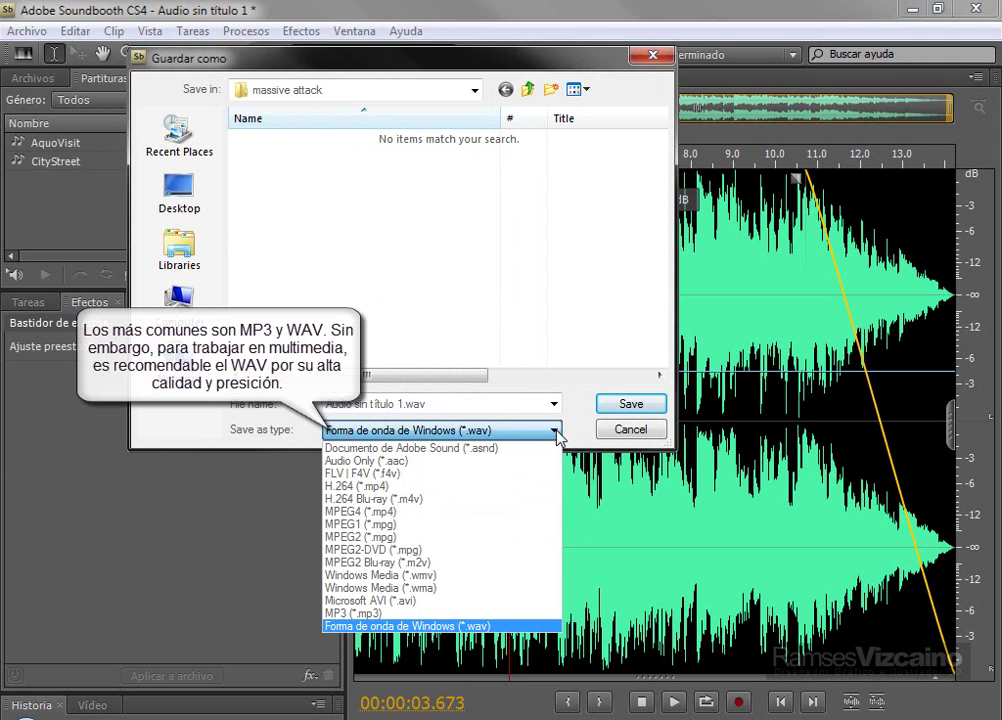
{"action": "left_click", "coordinate": [404, 405]}
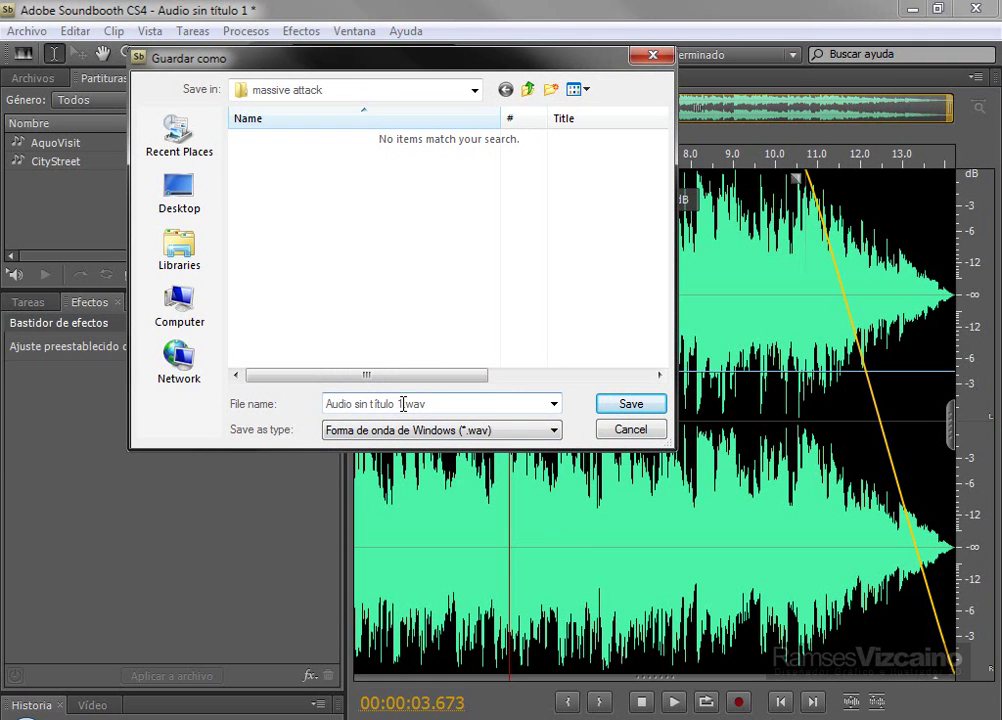
Save the clip as "Recorte de audio 1.wav" in the massive attack folder, accepting the offered audio quality options.
{"action": "left_click", "coordinate": [404, 405]}
{"action": "left_click_drag", "start_coordinate": [403, 404], "coordinate": [269, 410]}
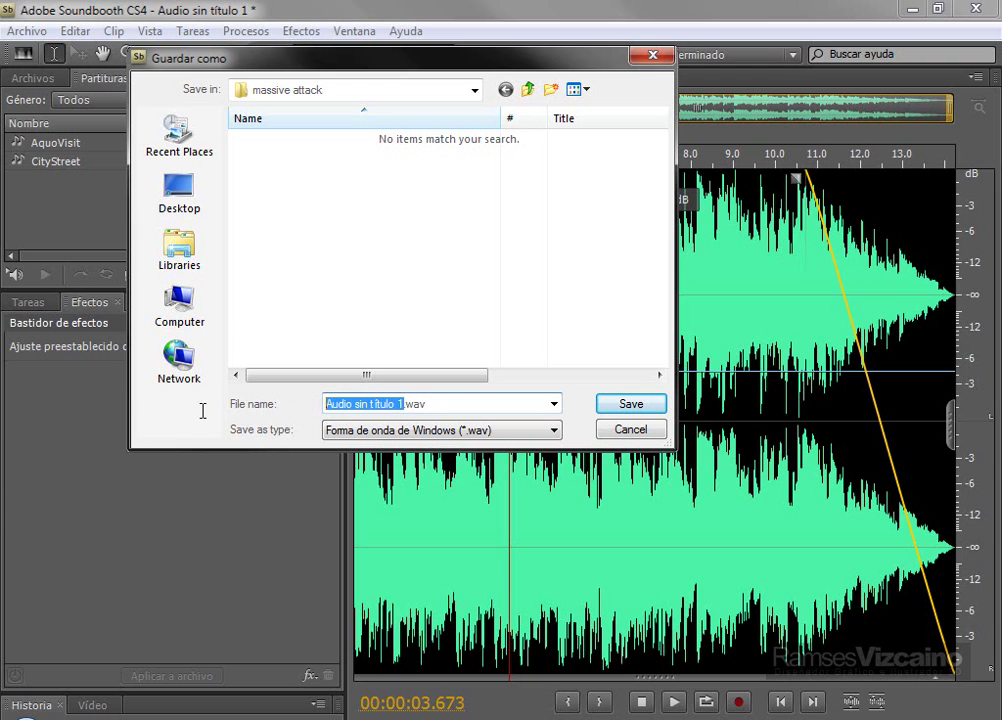
{"action": "type", "text": "Recorte de audio"}
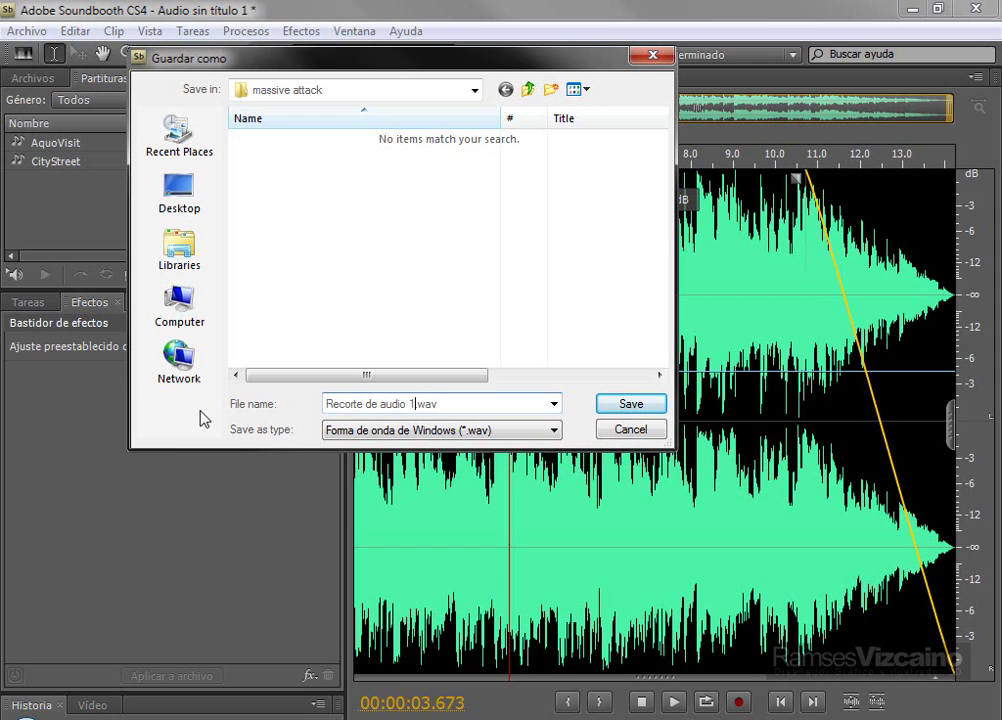
{"action": "left_click", "coordinate": [626, 404]}
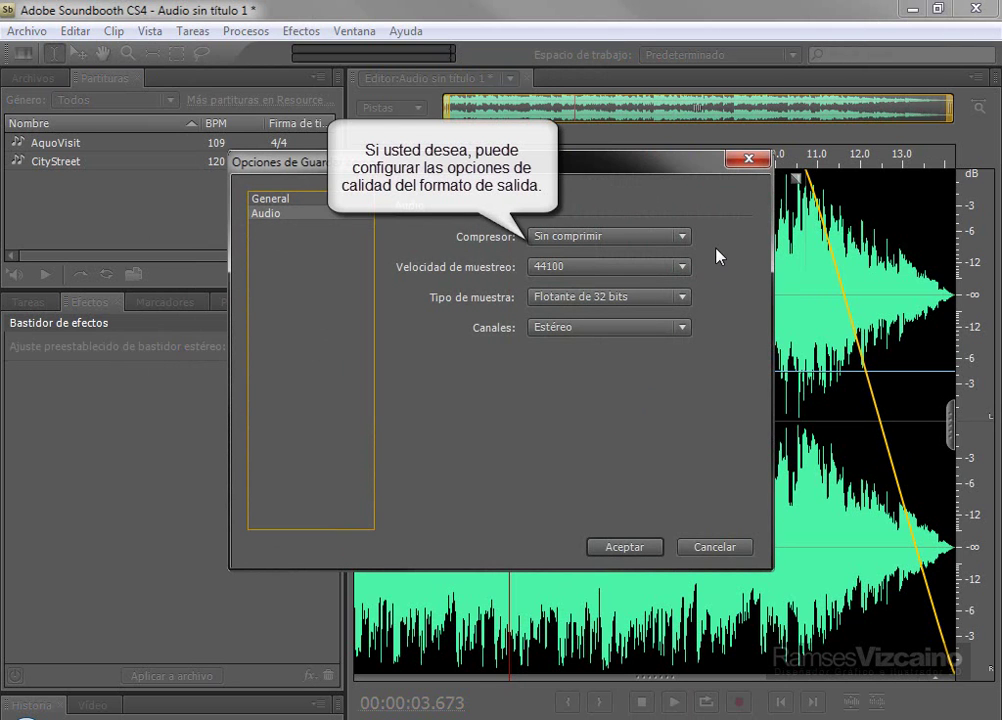
{"action": "left_click", "coordinate": [636, 546]}
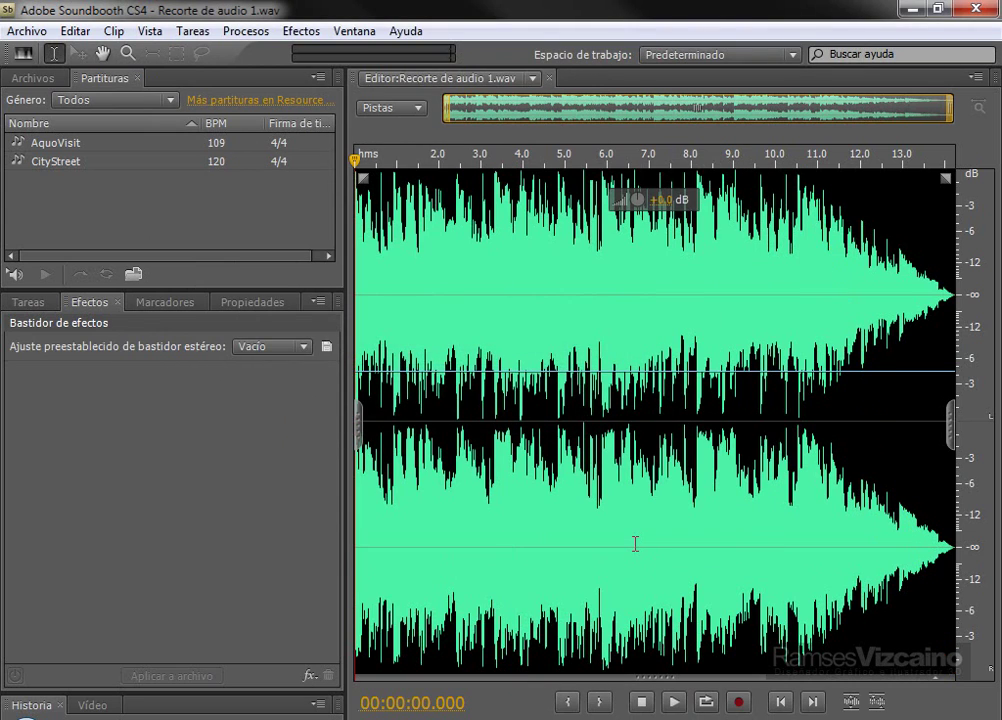